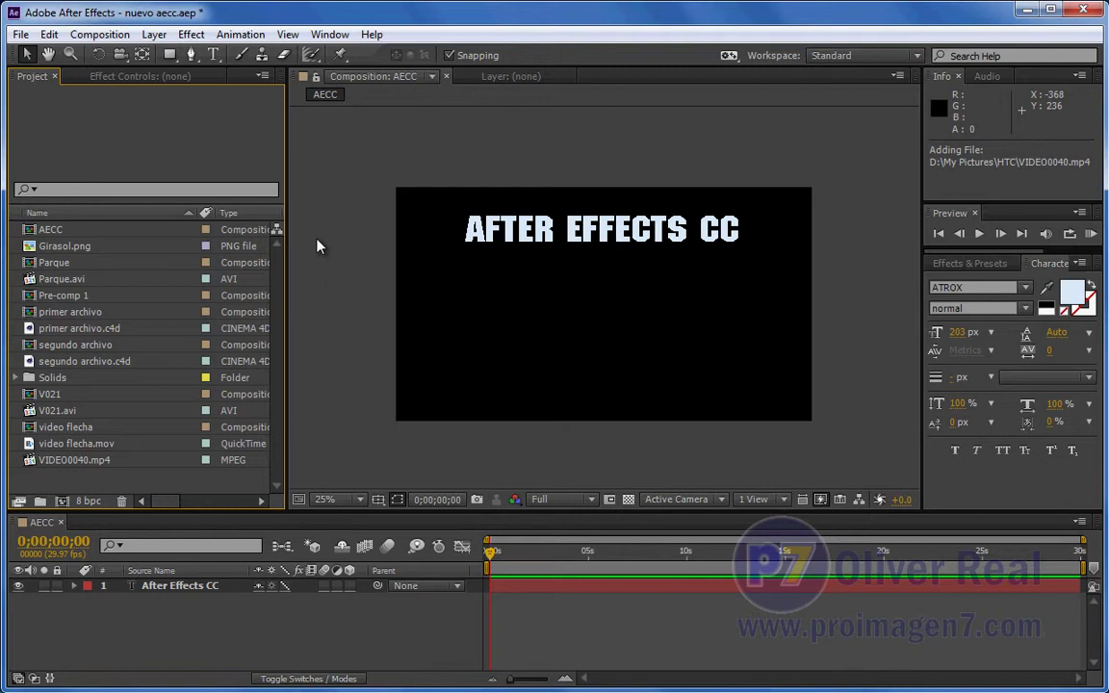
Build a new VIDEO0040 composition from the VIDEO0040.mp4 footage in the Project panel
drag(28, 462, 60, 500)
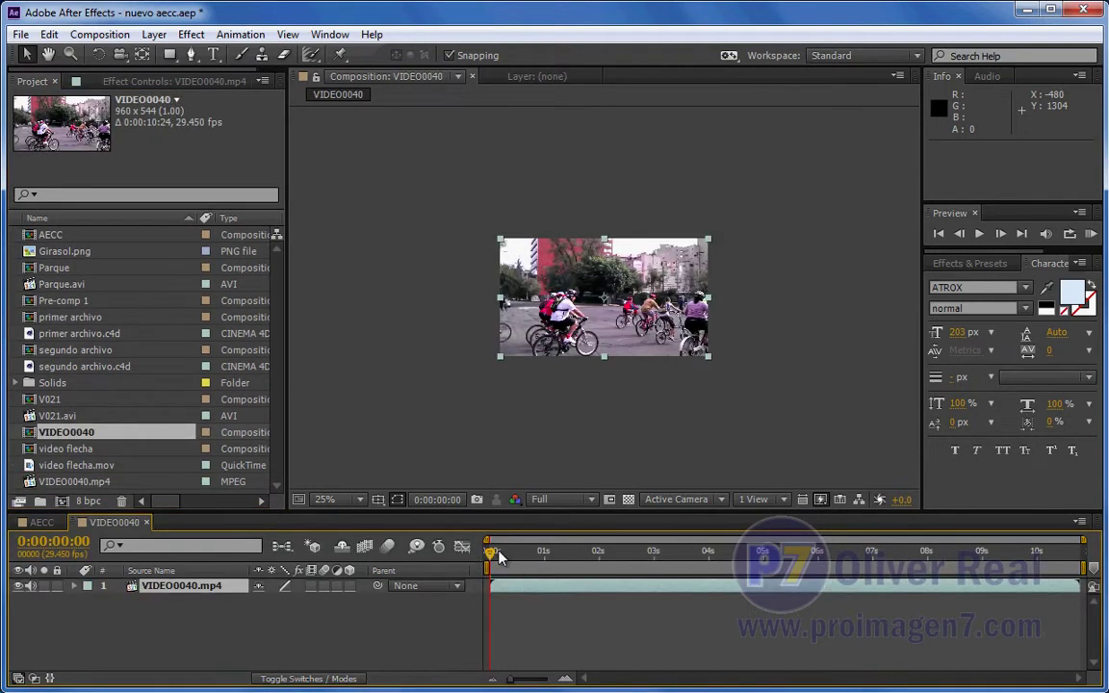
Set the viewer magnification to Fit up to 100% and scrub through the cyclist footage
click(358, 499)
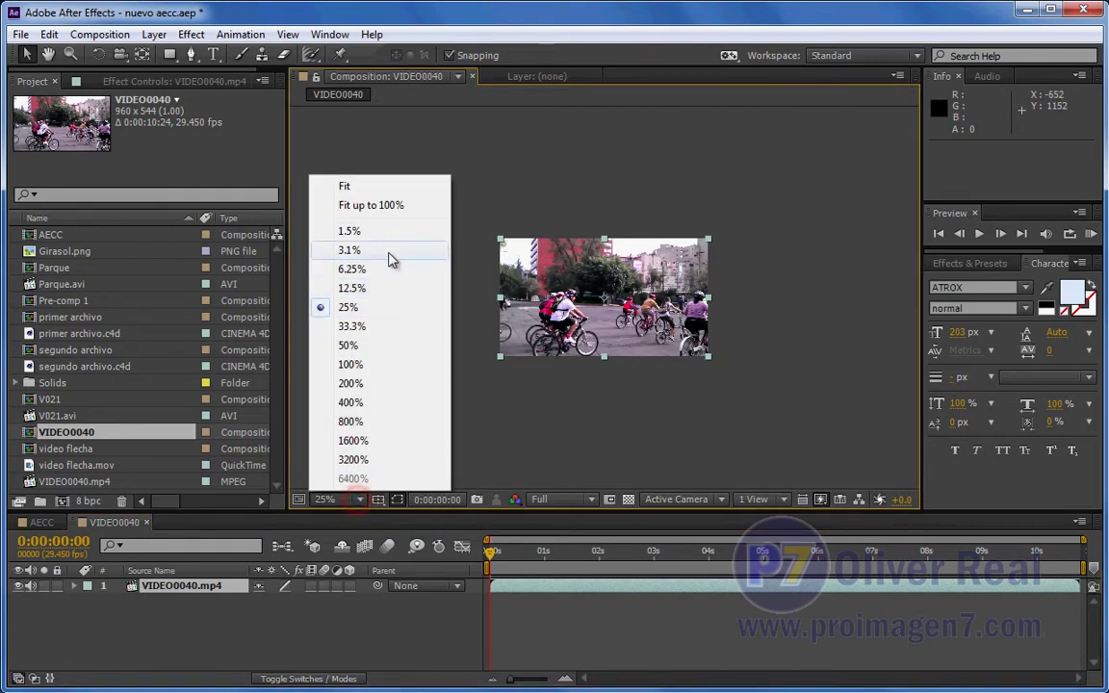
click(383, 206)
mouse_move(491, 561)
mouse_down()
mouse_move(594, 550)
mouse_move(488, 550)
mouse_up()
Play a preview of the composition, stop it, and return the playhead to 0:00:00:24
key(space)
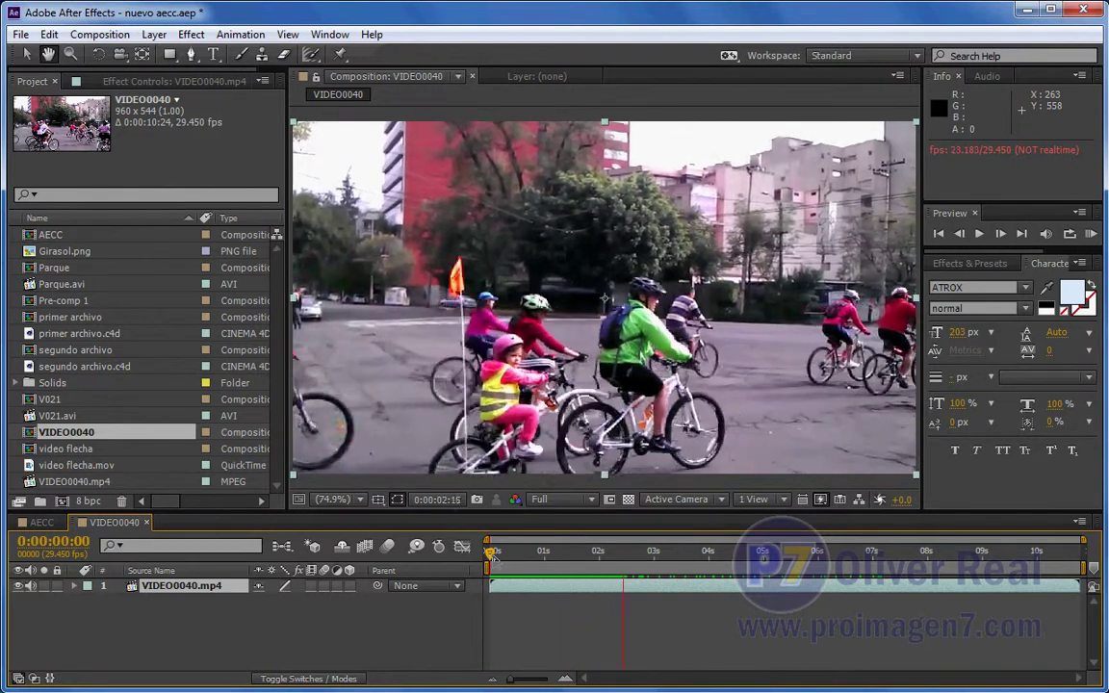
key(space)
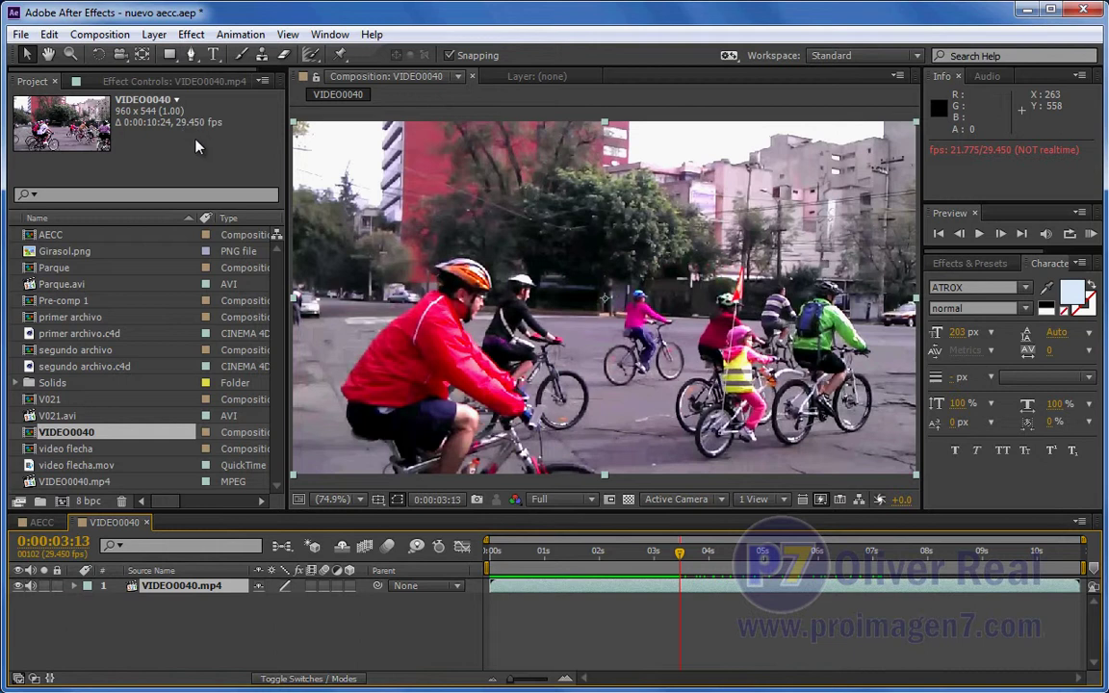
mouse_move(166, 504)
mouse_down()
mouse_move(199, 502)
mouse_move(144, 502)
mouse_up()
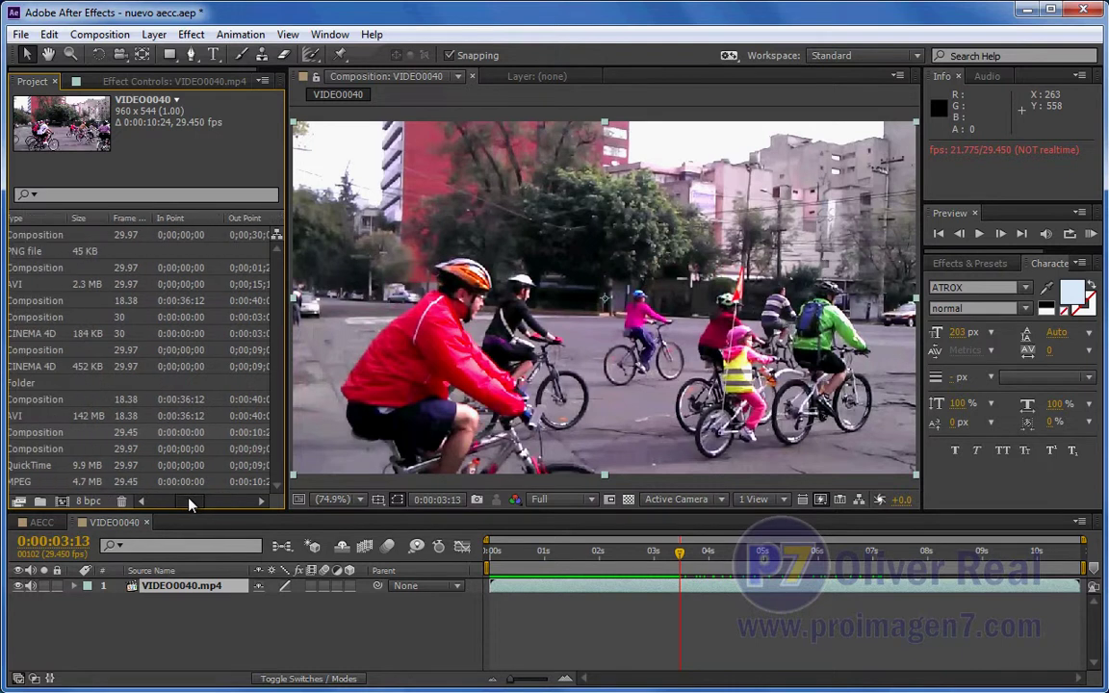
drag(617, 555, 537, 555)
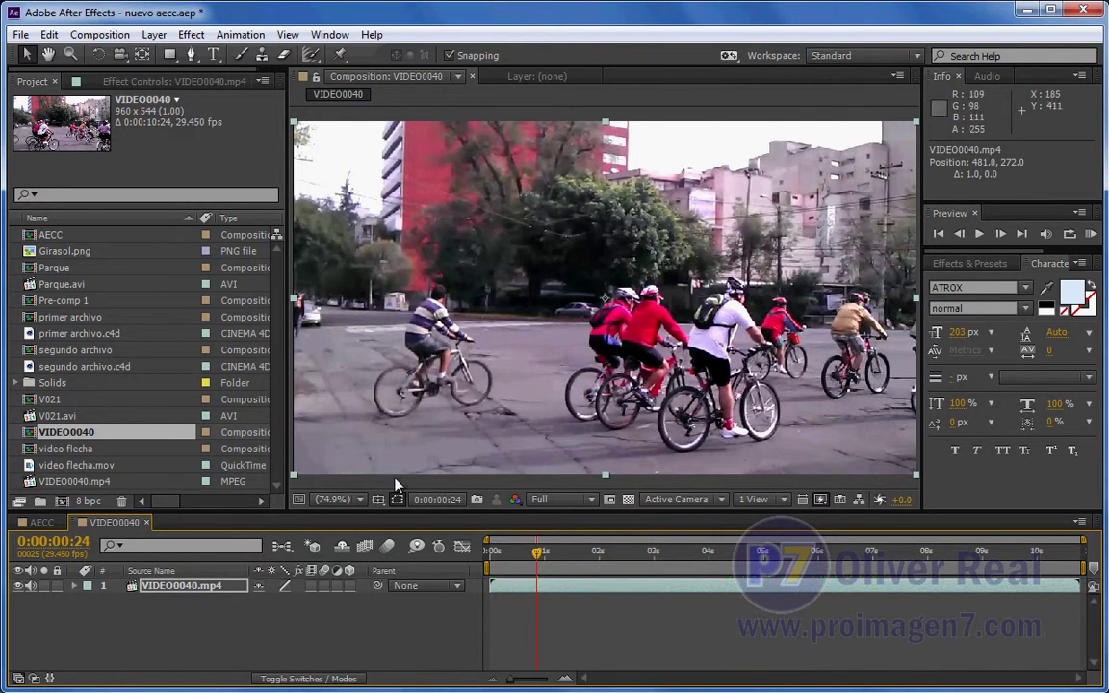
Show the footage at 100% and advance it frame by frame to 0:00:01:11
click(359, 501)
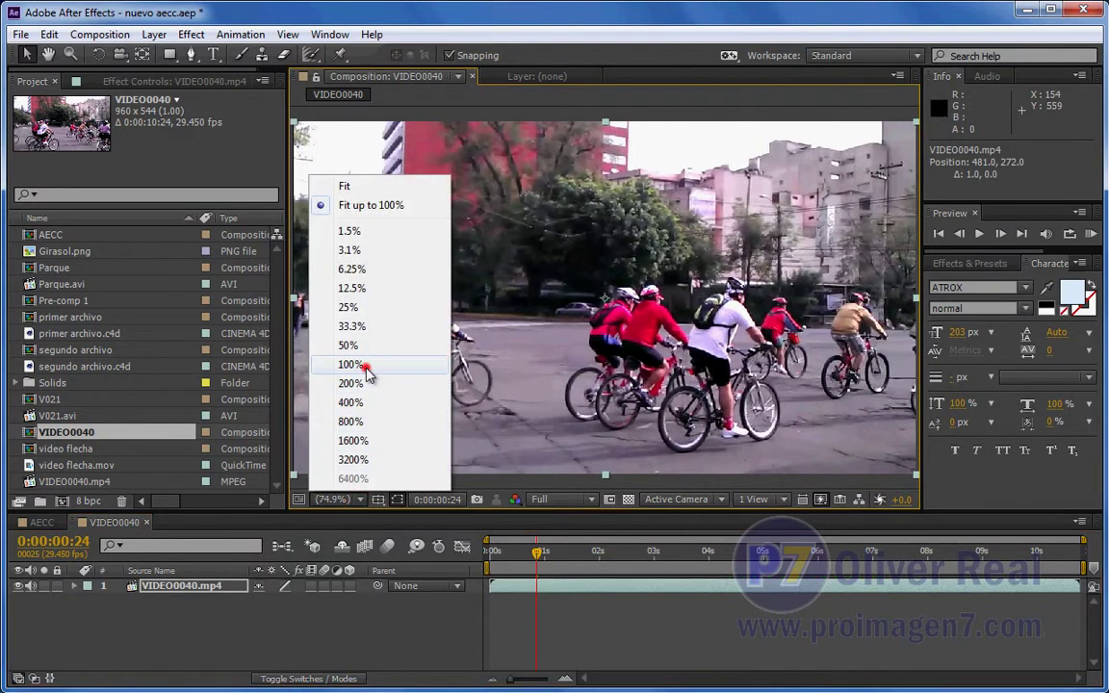
click(358, 363)
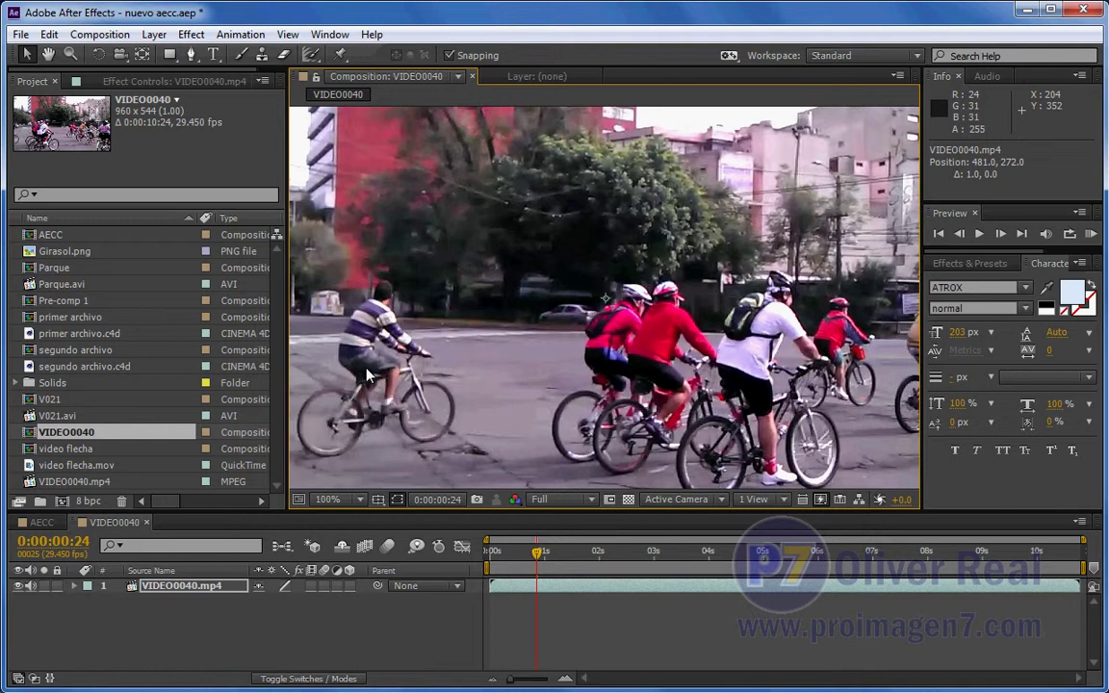
click(1001, 234)
click(1001, 234)
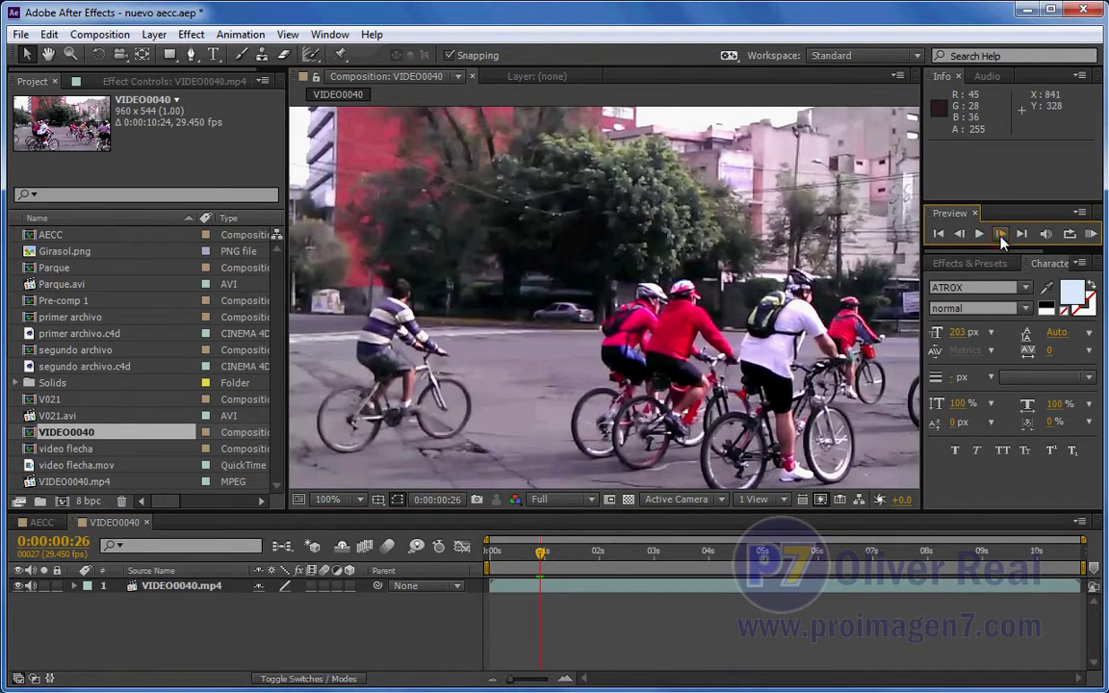
click(1000, 236)
click(1001, 236)
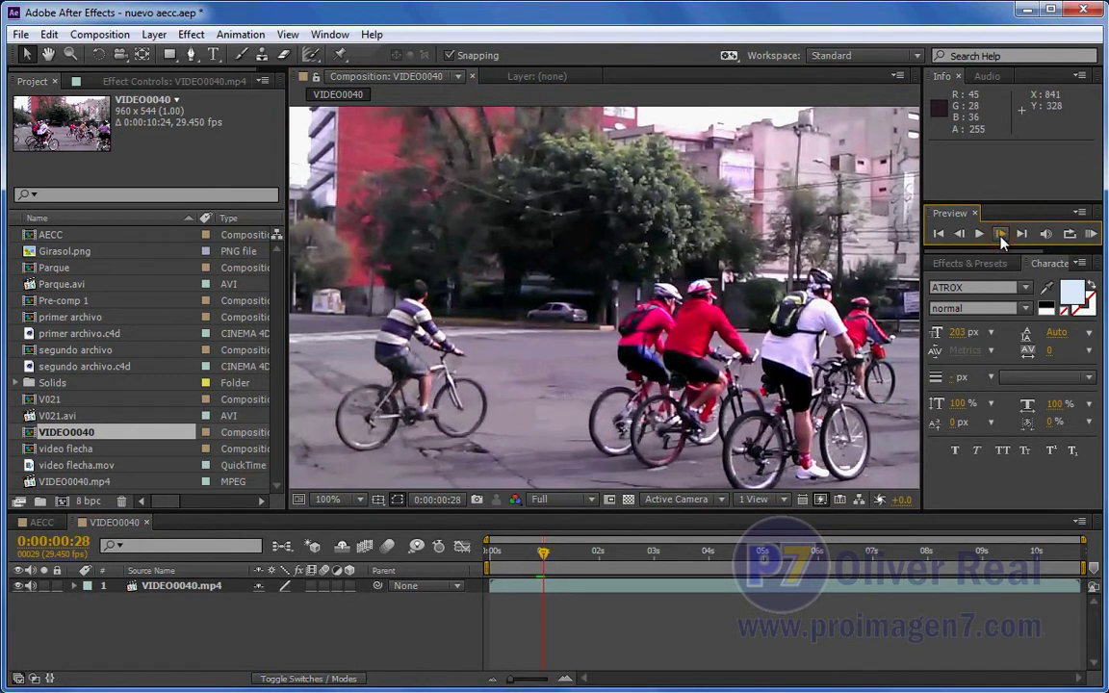
click(1001, 235)
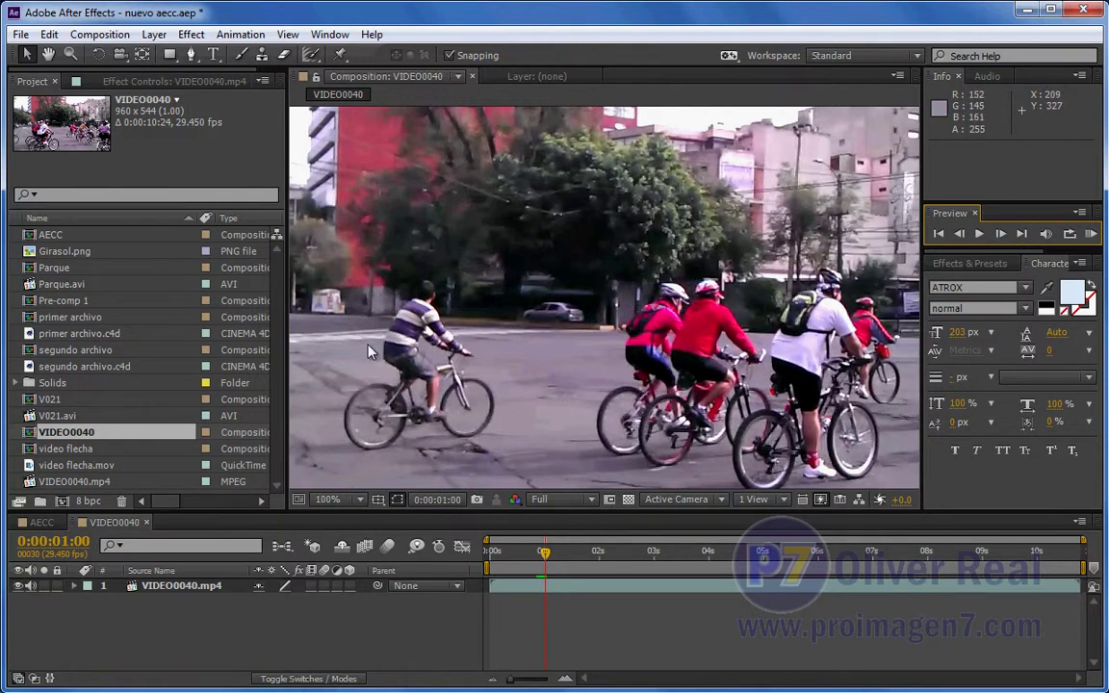
click(1001, 235)
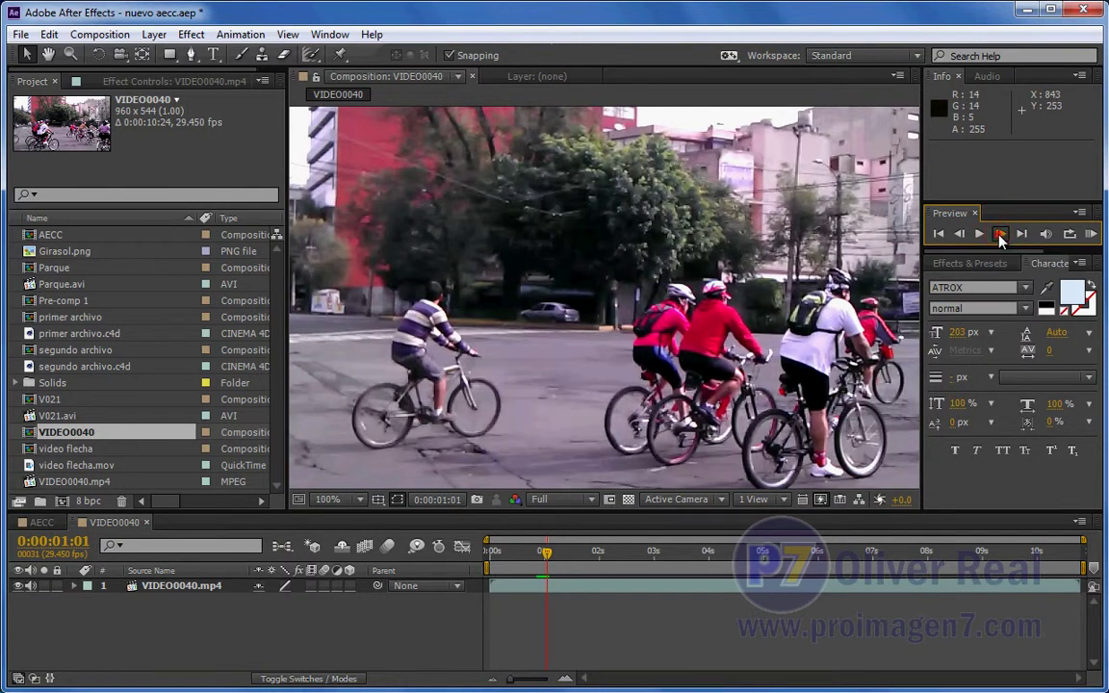
click(1001, 235)
click(1001, 235)
click(1001, 235)
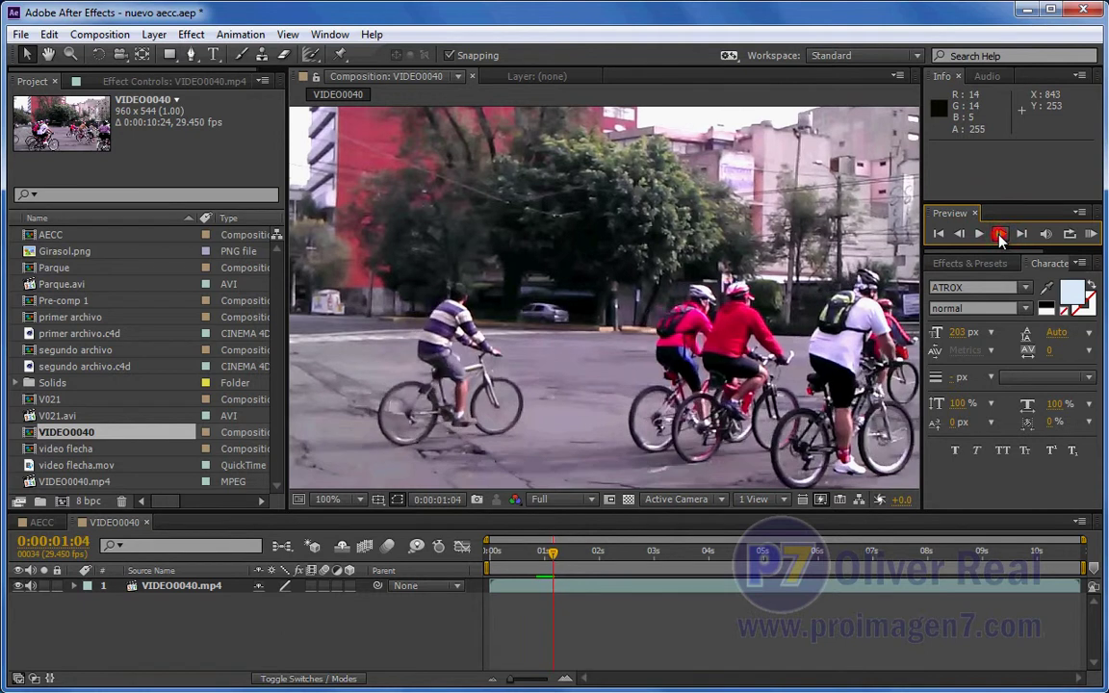
click(1001, 235)
click(1001, 235)
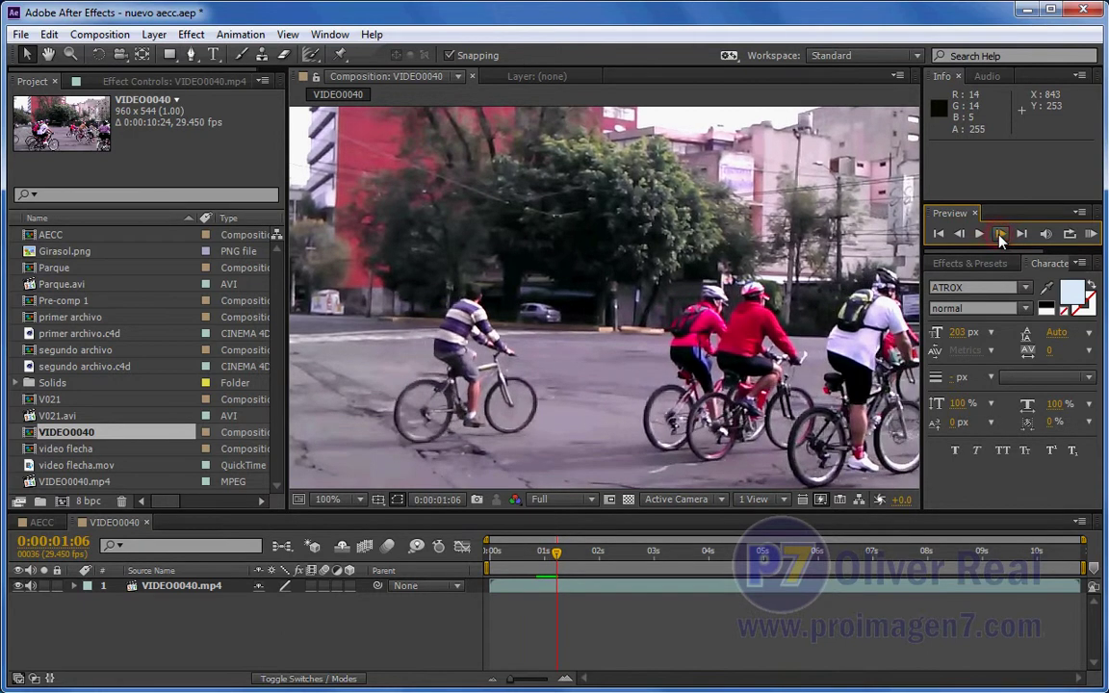
click(1001, 235)
click(1001, 235)
click(1001, 234)
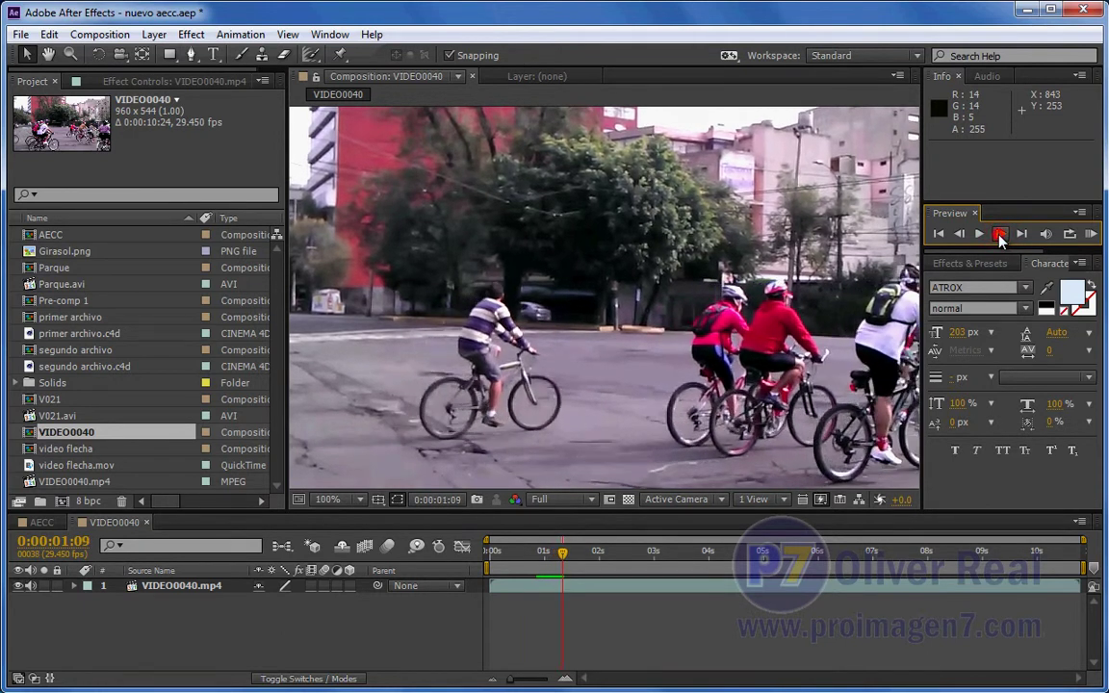
click(1000, 234)
click(1000, 235)
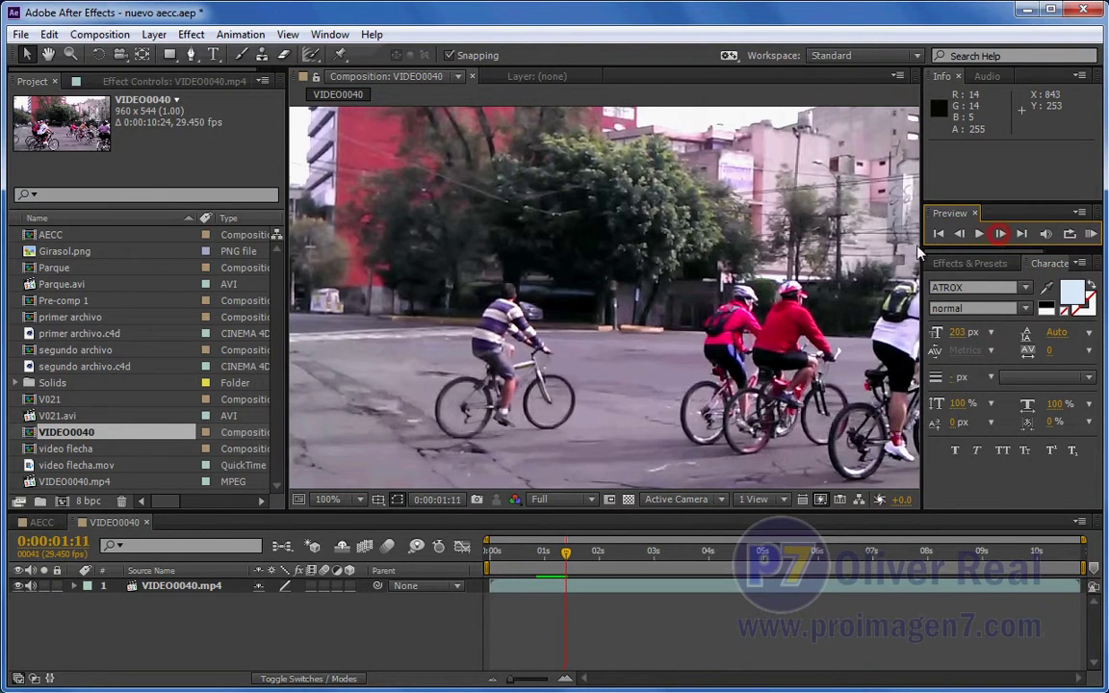
Jump ahead to about 0:00:01:27 and step forward frame by frame to 0:00:03:00
drag(568, 560, 625, 559)
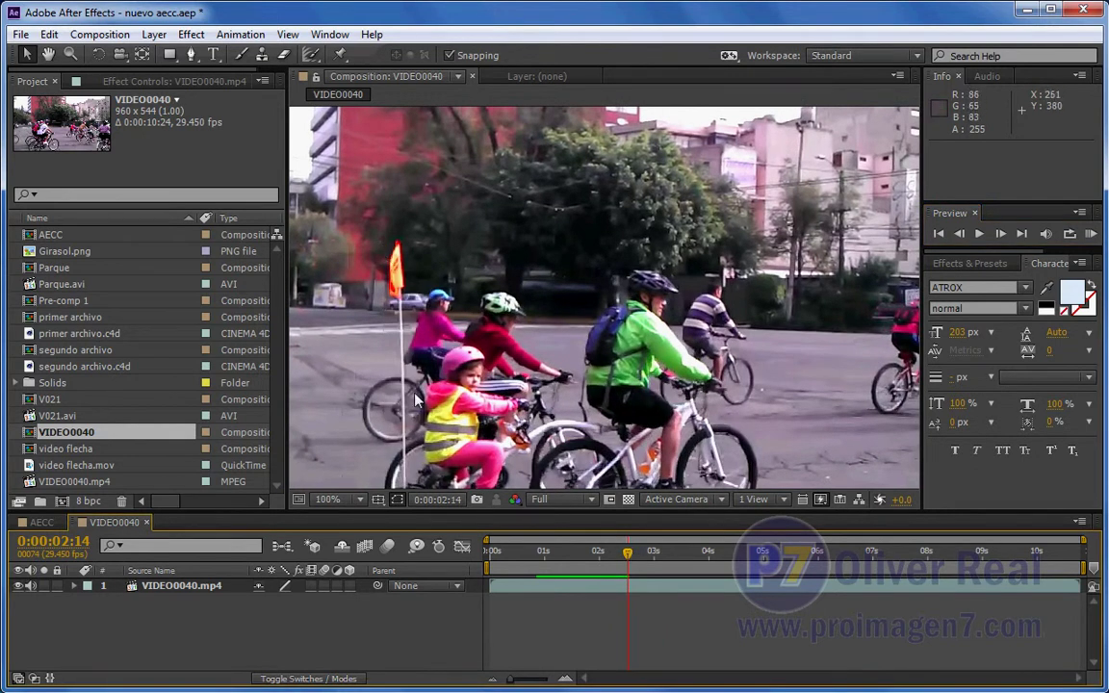
click(999, 233)
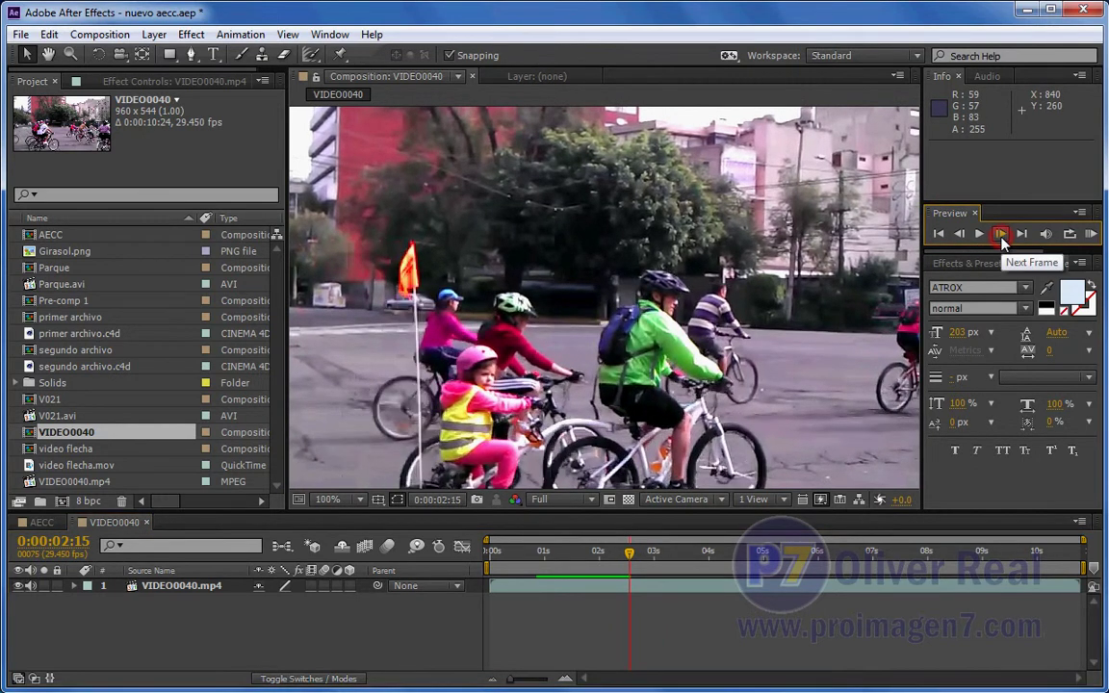
click(1000, 234)
click(1000, 234)
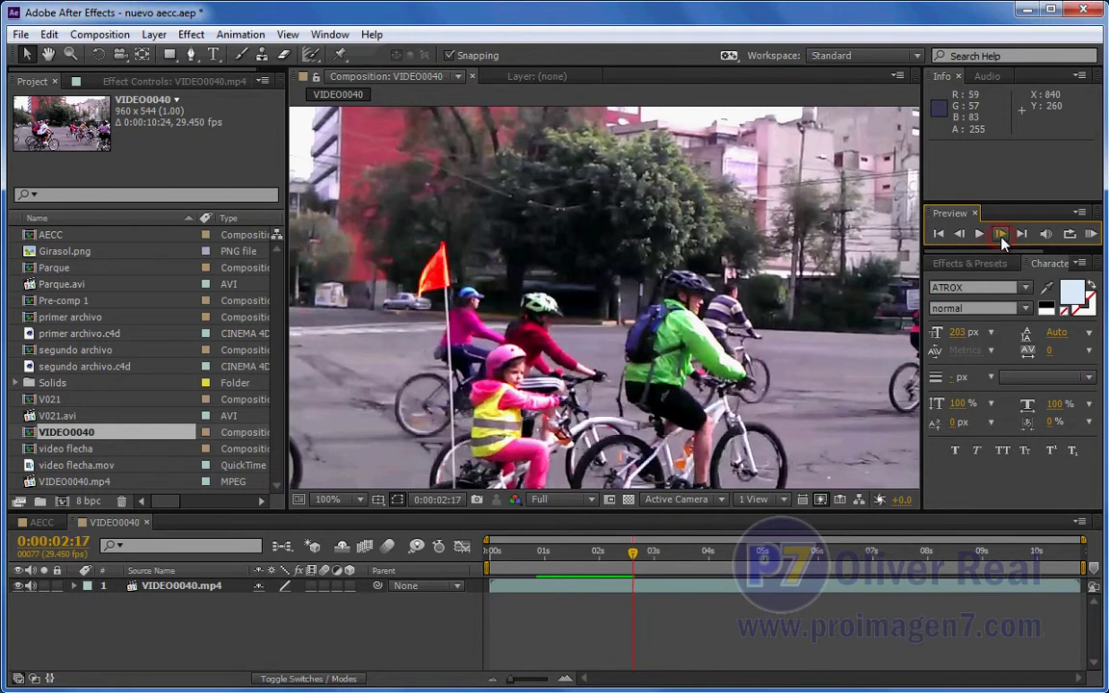
click(1000, 234)
click(1000, 236)
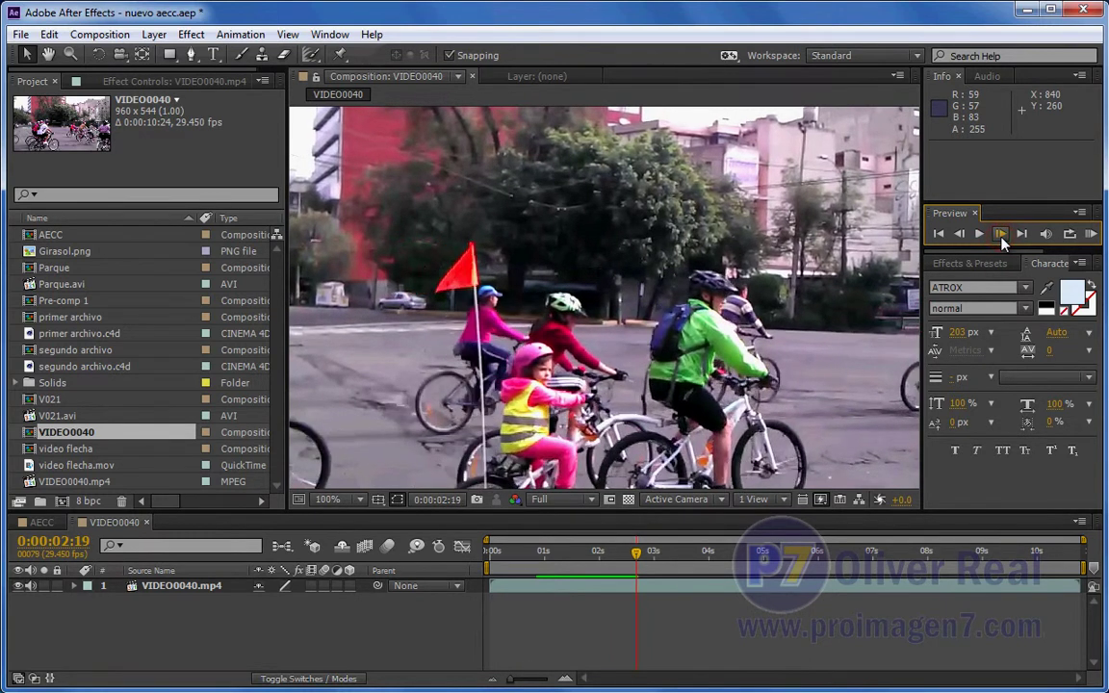
click(1000, 236)
click(1000, 235)
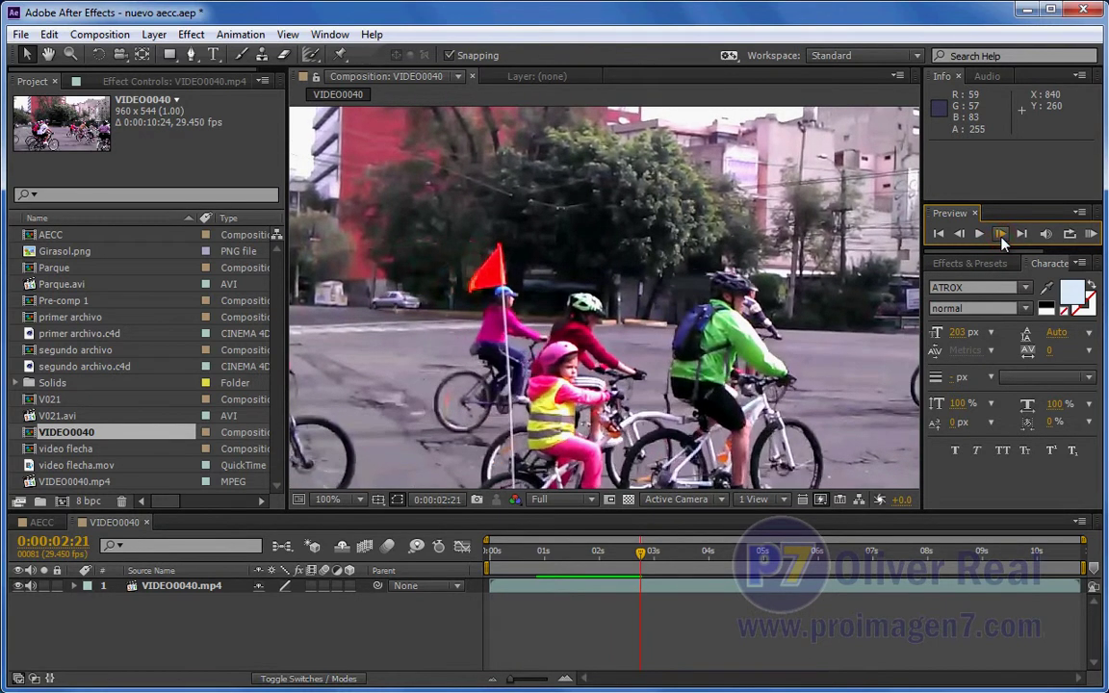
click(1000, 235)
click(999, 234)
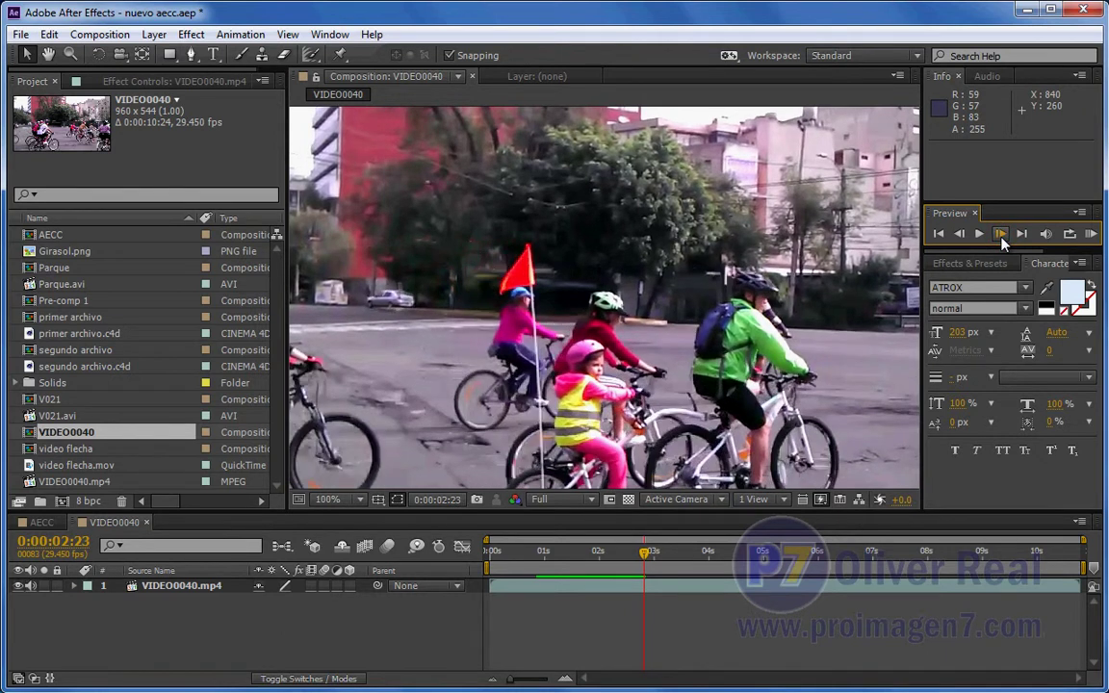
click(999, 235)
click(1000, 235)
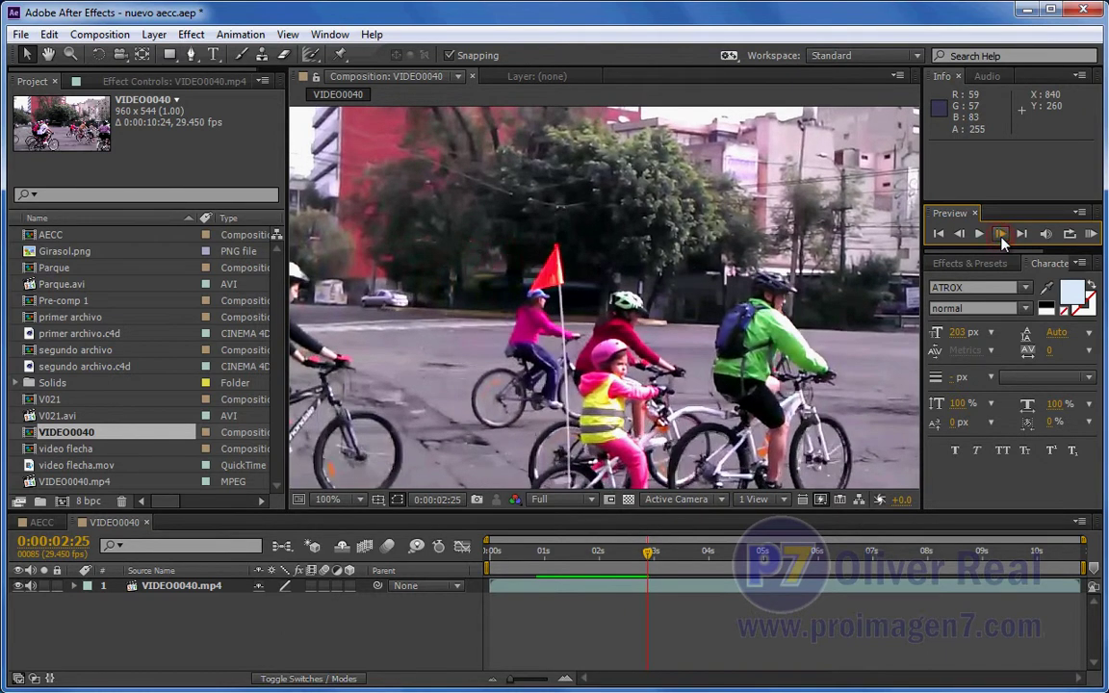
click(1000, 235)
click(1000, 235)
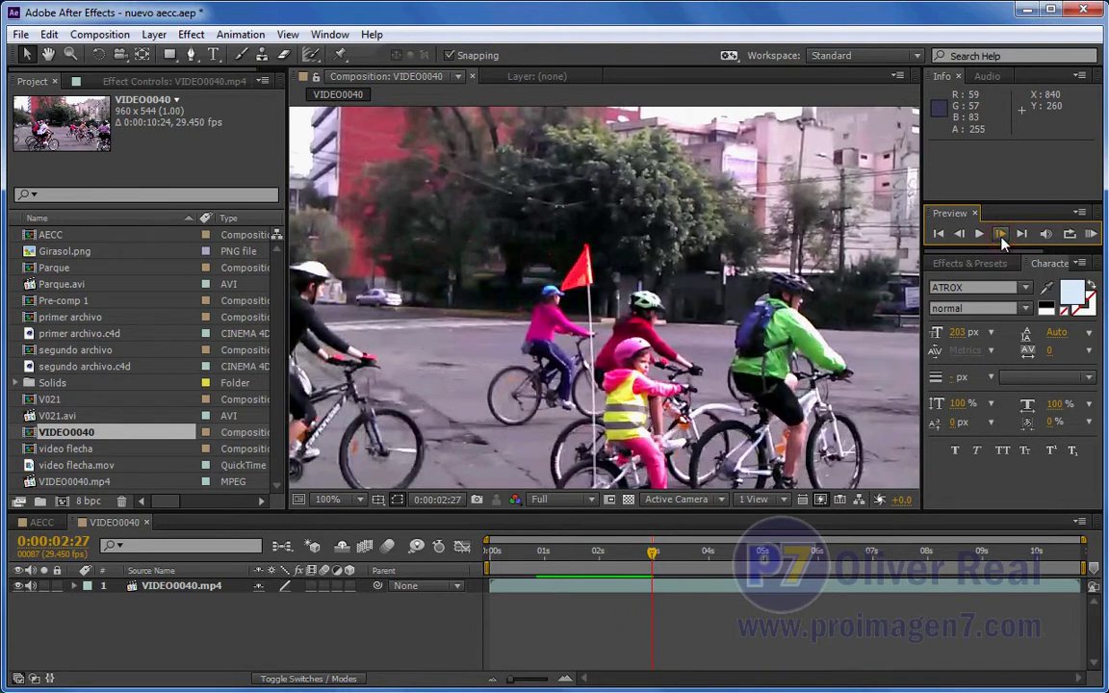
click(1000, 235)
click(1001, 236)
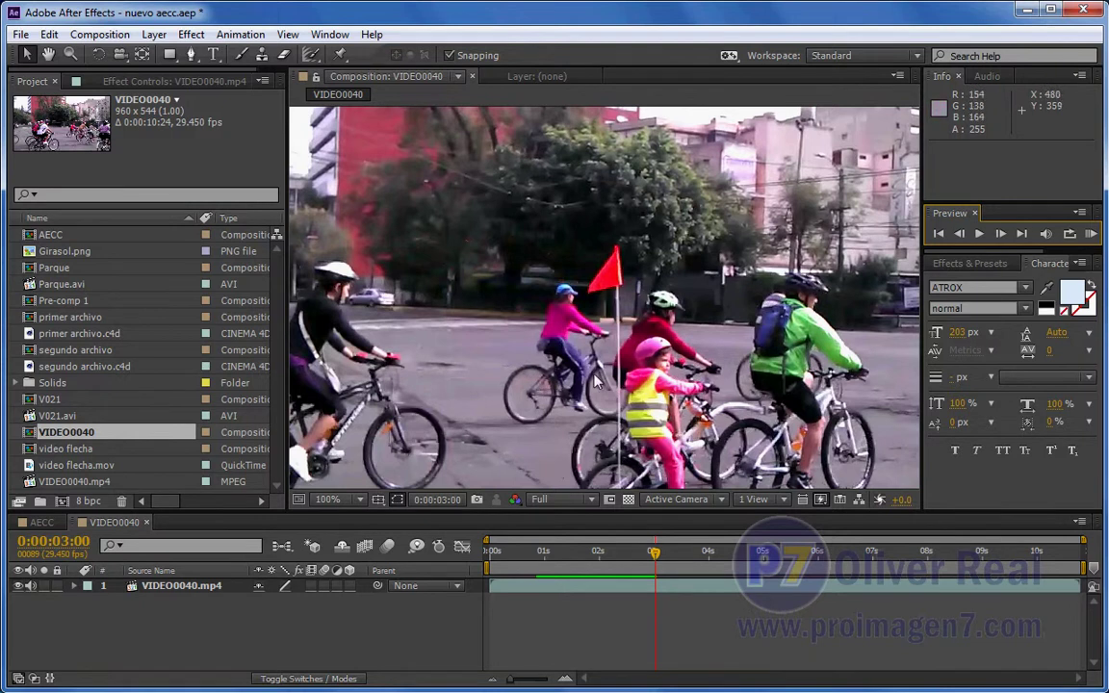
Keep stepping frame by frame to 0:00:03:22, then jump back to about 0:00:00:21
click(1001, 234)
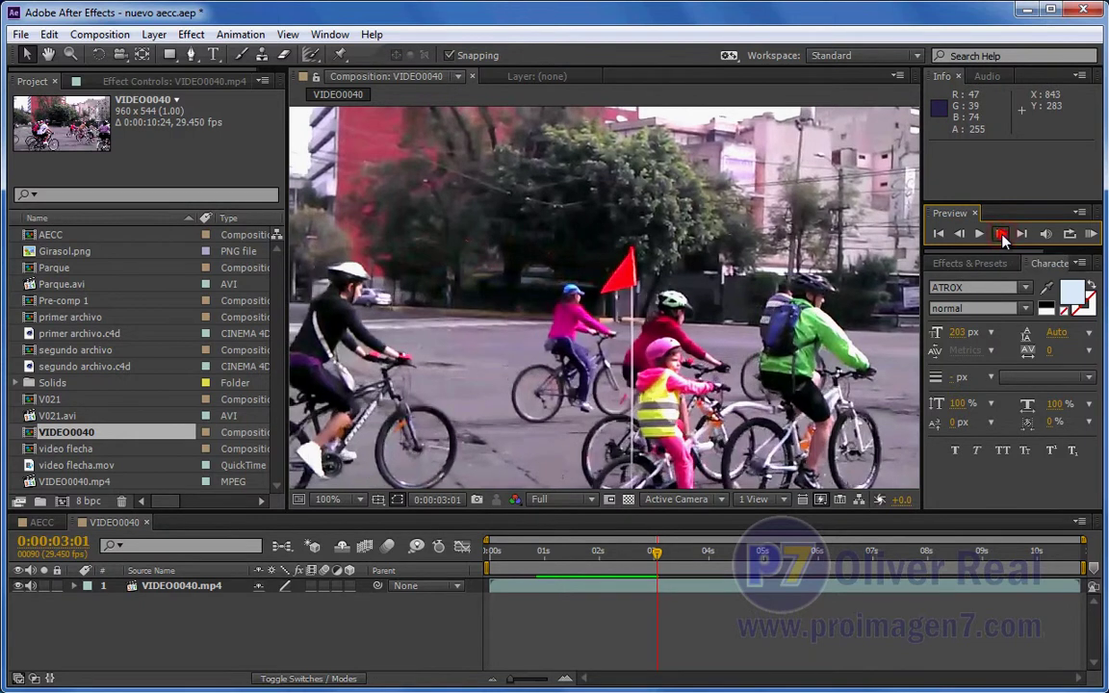
click(1002, 235)
click(1002, 236)
click(1001, 236)
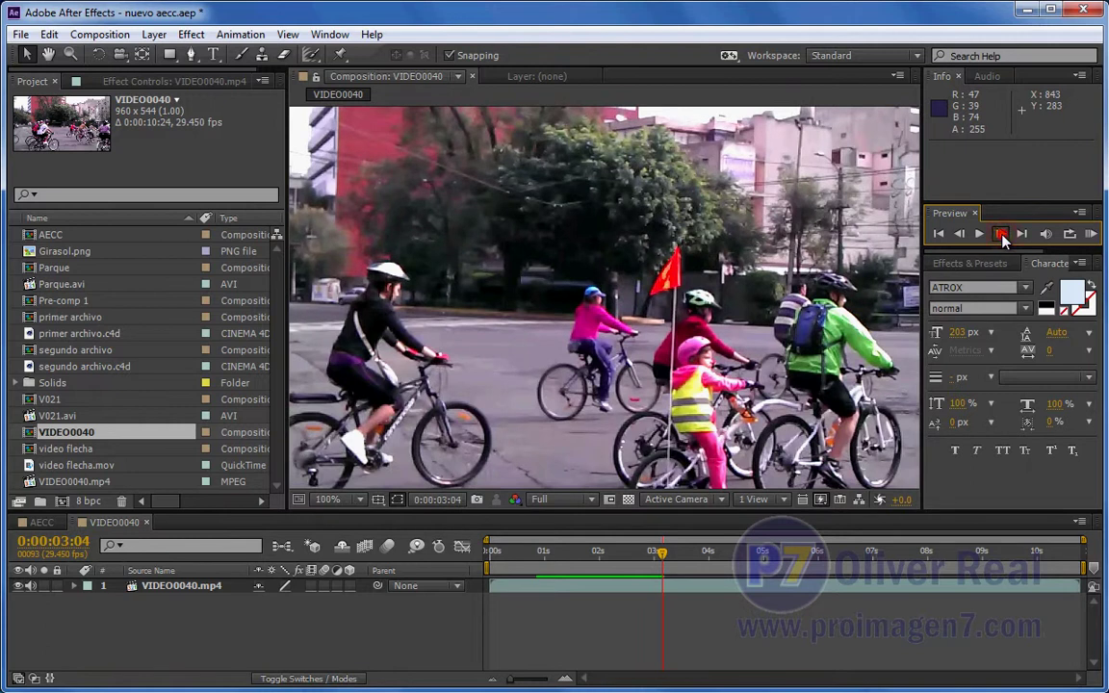
click(1002, 236)
click(1002, 236)
click(1001, 236)
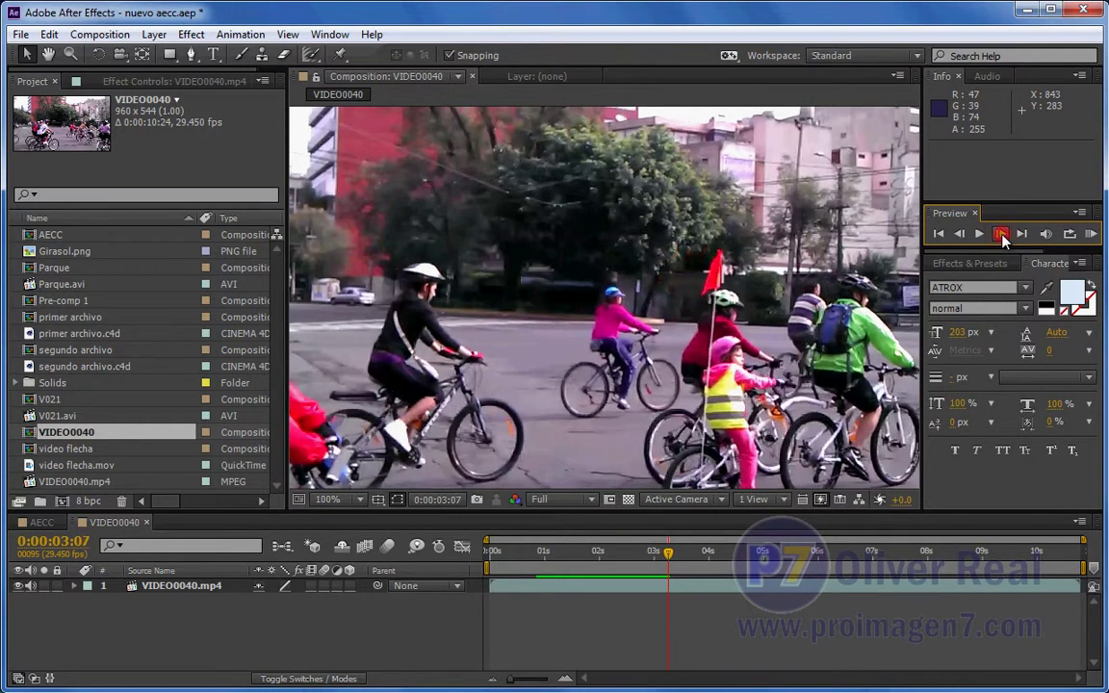
click(1002, 236)
click(1002, 236)
click(1002, 236)
click(1002, 235)
click(1002, 236)
click(1001, 236)
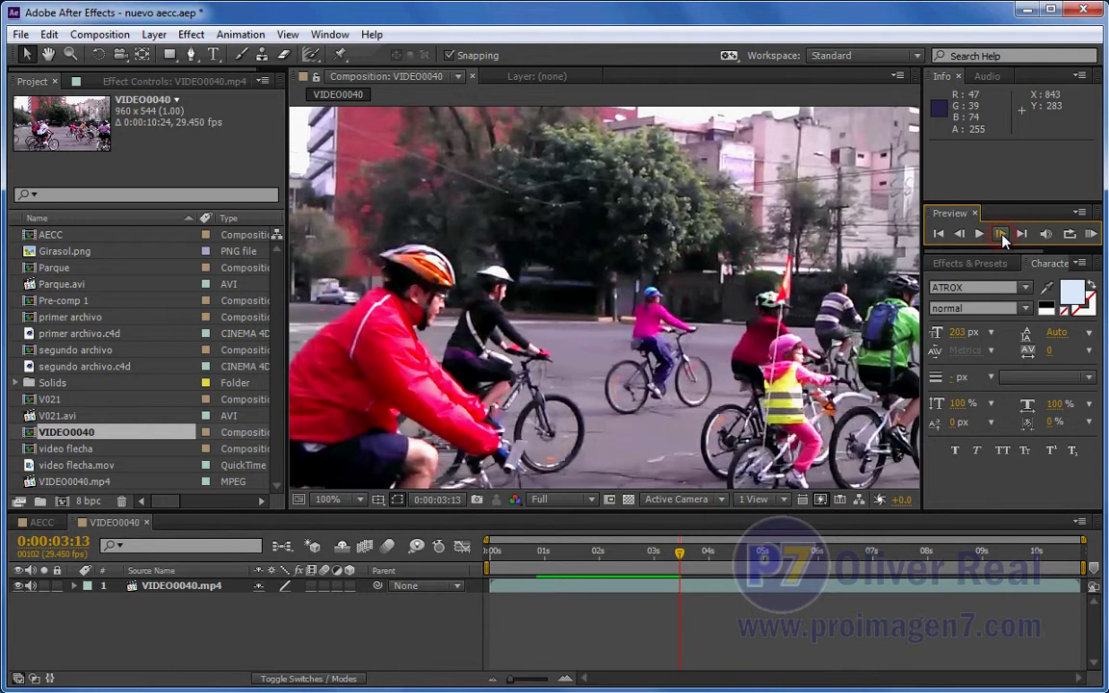
click(1002, 235)
click(1002, 236)
click(1002, 236)
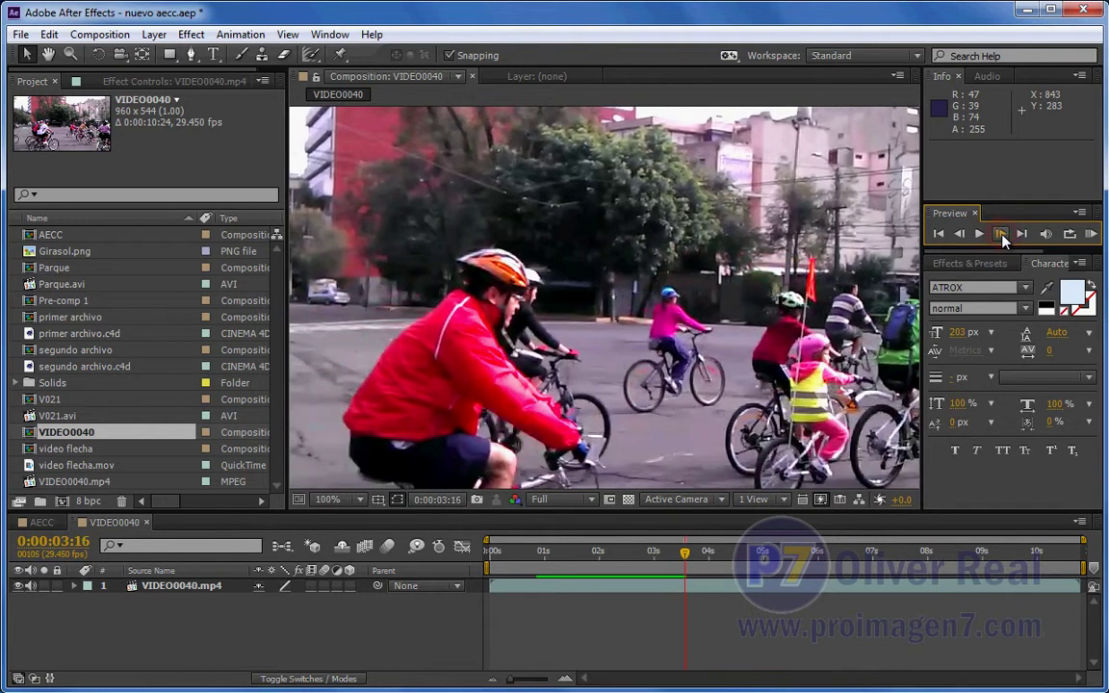
click(1002, 236)
click(1002, 236)
click(1002, 235)
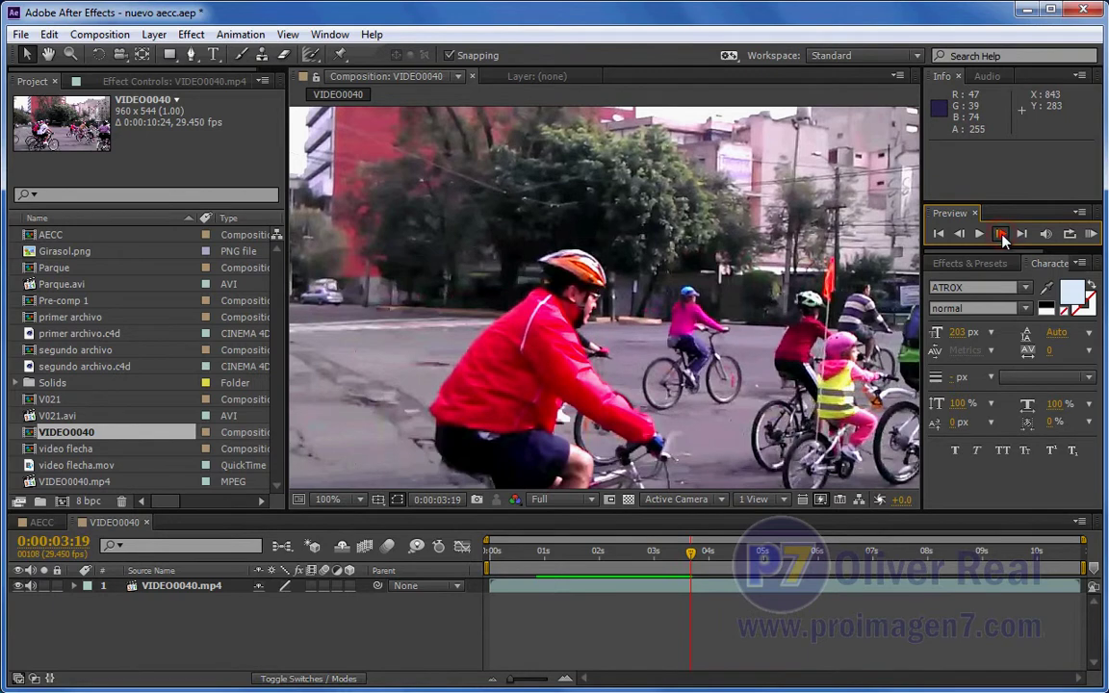
click(1002, 236)
click(1002, 236)
click(1002, 236)
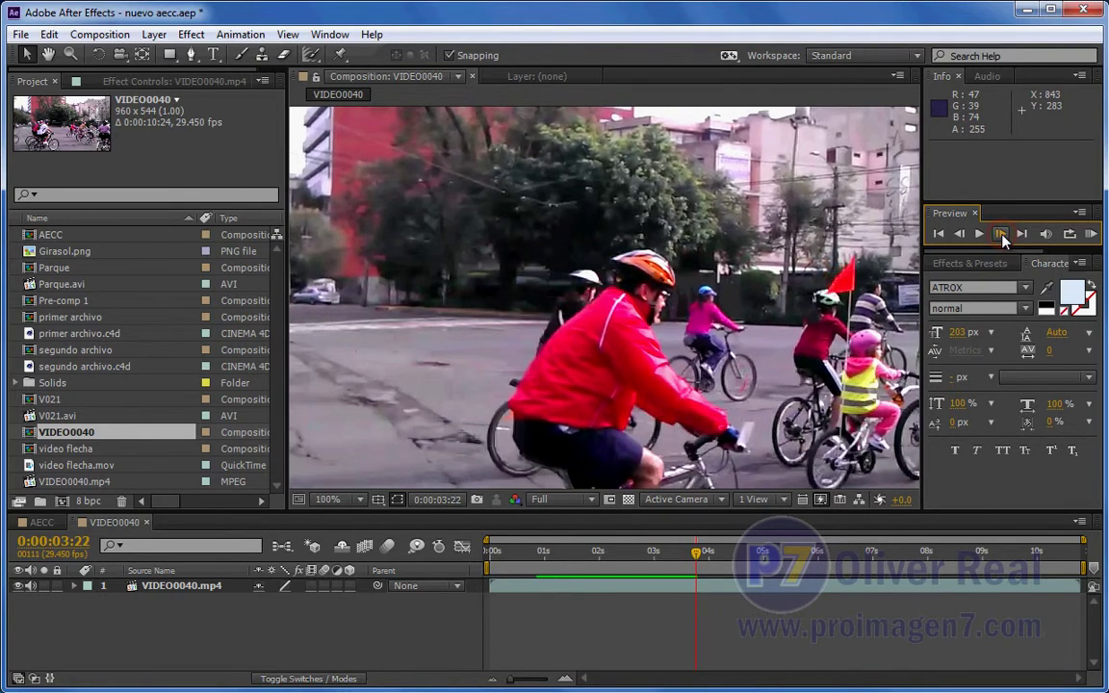
click(530, 555)
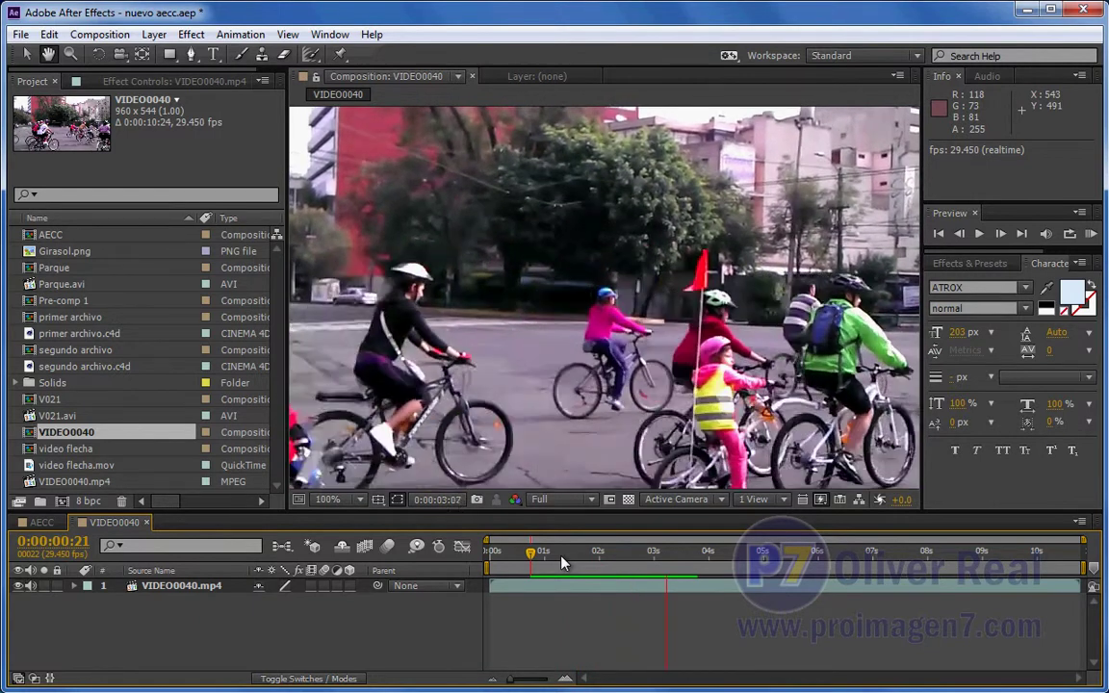
Stop playback and step back then forward one frame around 0:00:03:26
key(space)
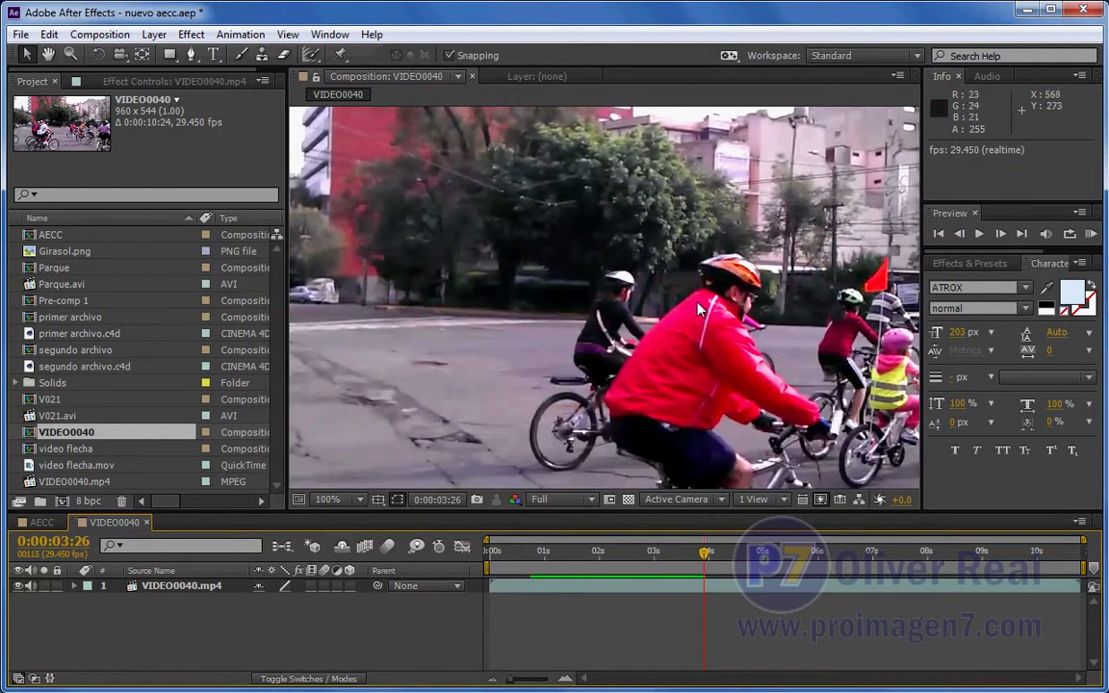
click(960, 234)
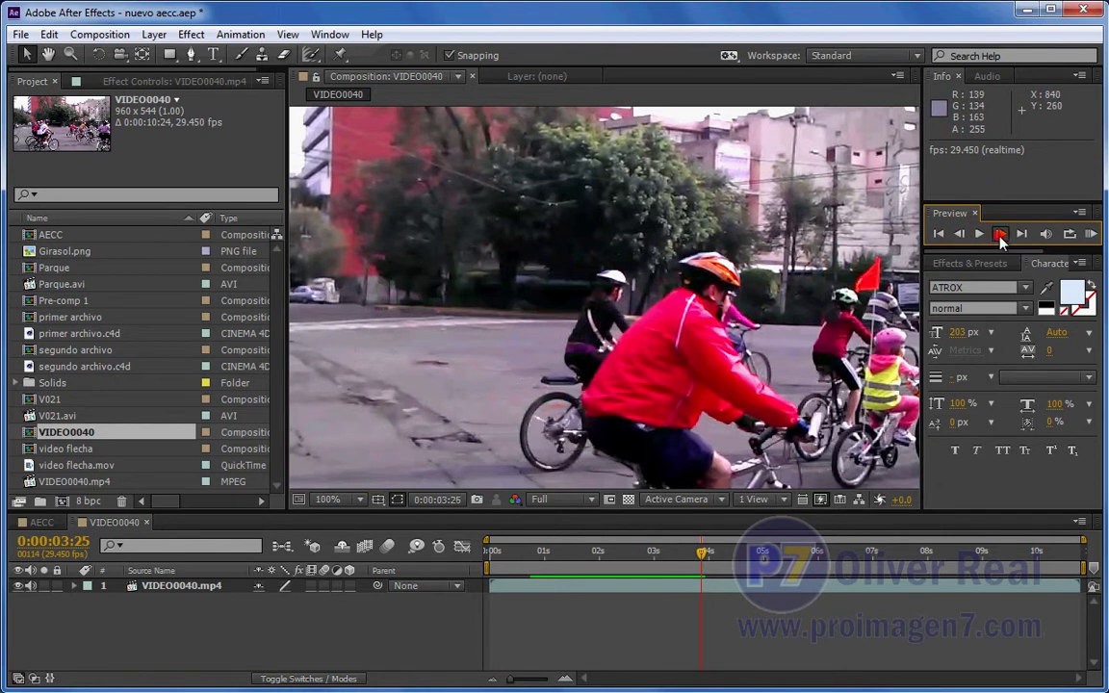
click(1000, 234)
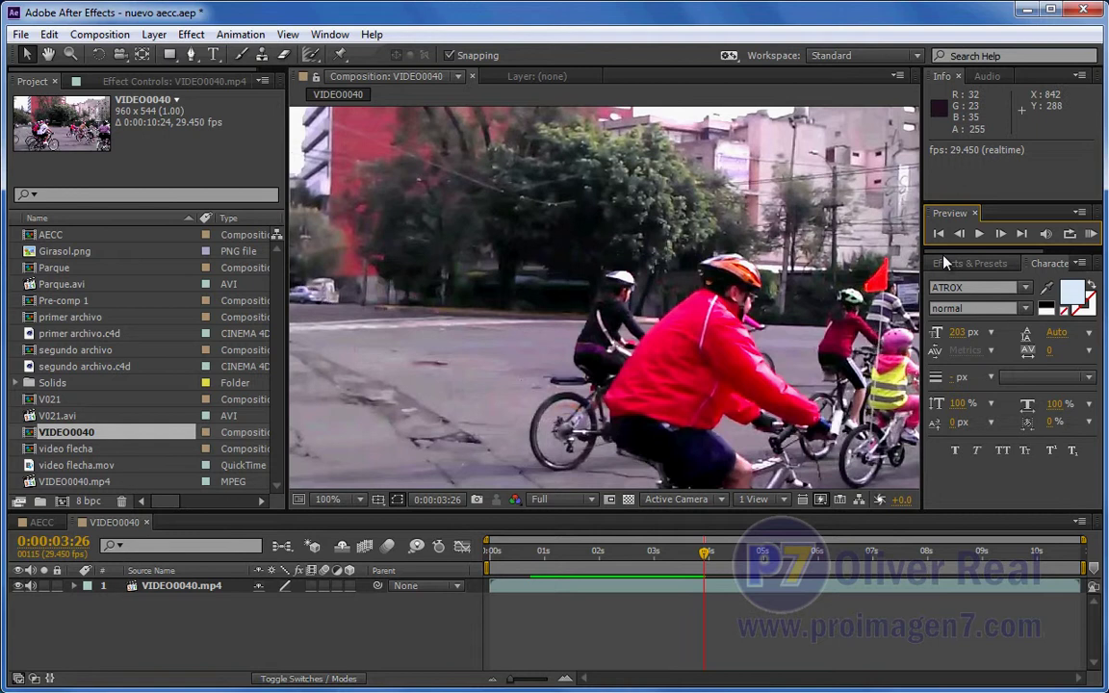
Toggle Frame Blending on VIDEO0040.mp4 at 0:00:03:26, cycling its modes, then select the layer
click(961, 236)
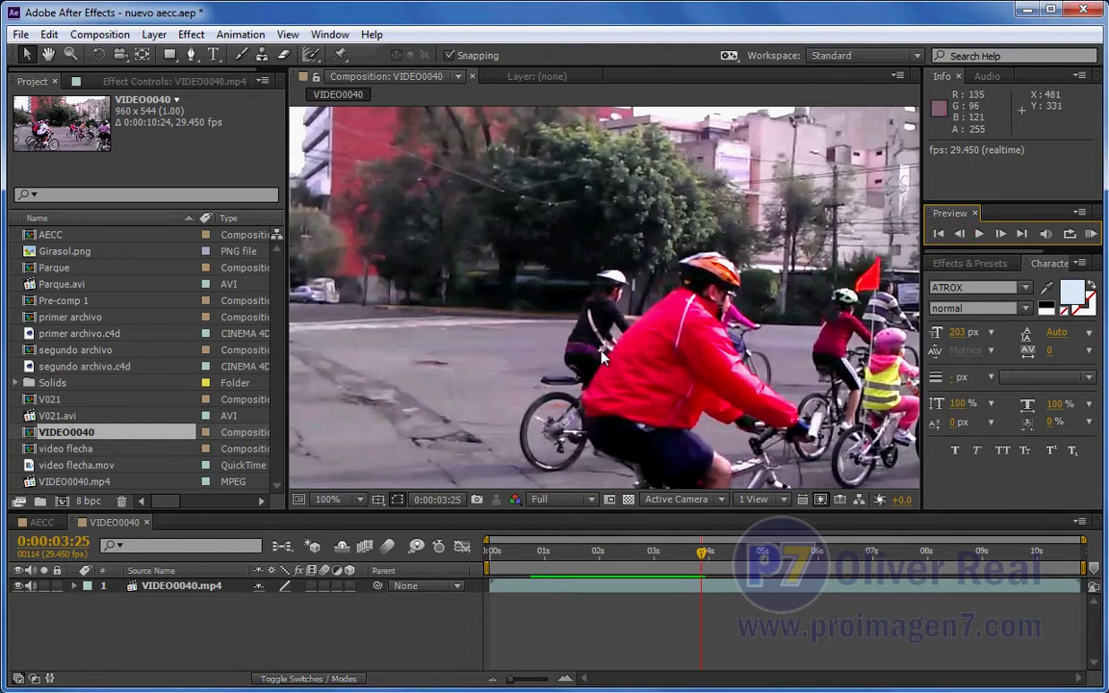
click(1000, 234)
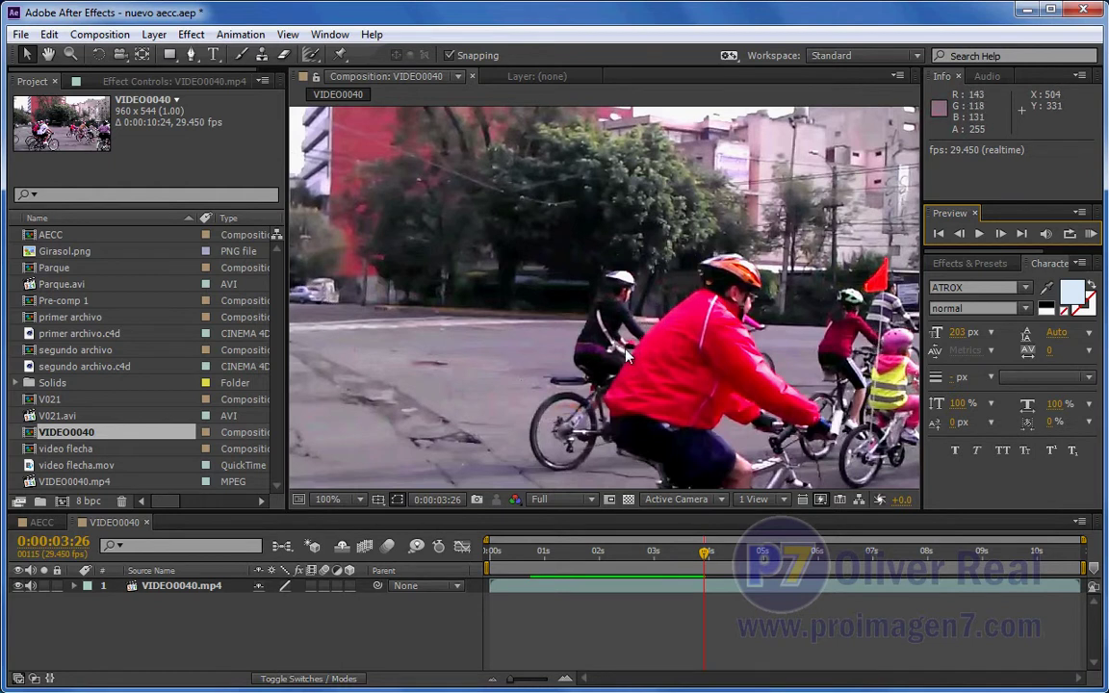
click(312, 586)
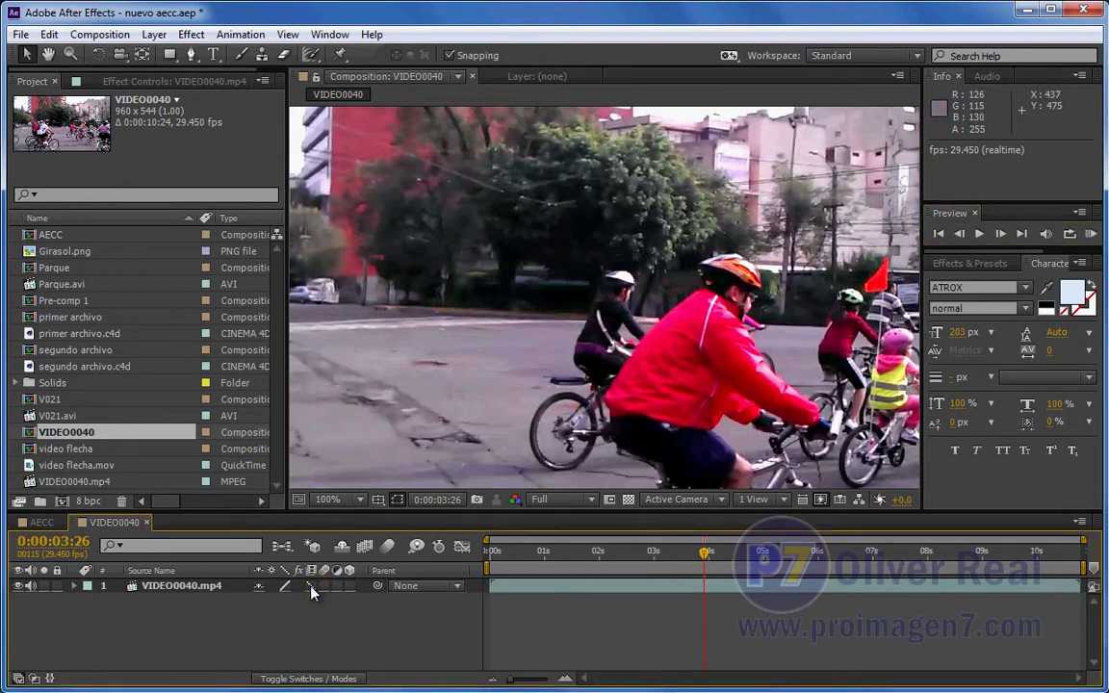
click(311, 586)
click(311, 586)
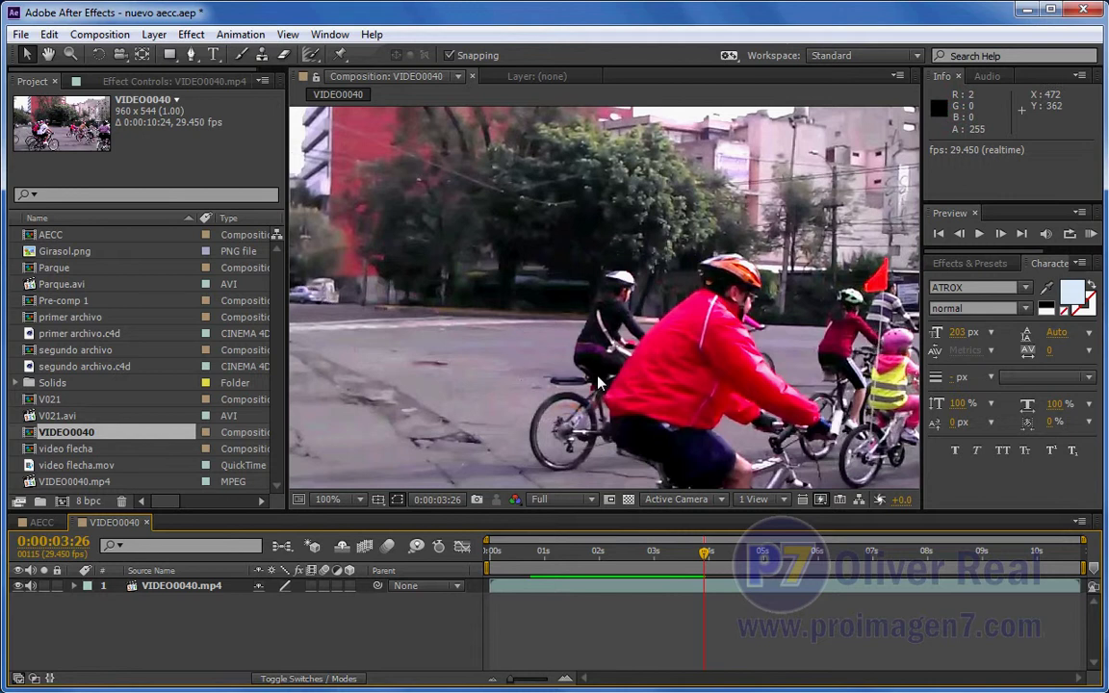
click(177, 587)
Apply Effect > Time > Pixel Motion Blur to the VIDEO0040.mp4 layer
click(191, 35)
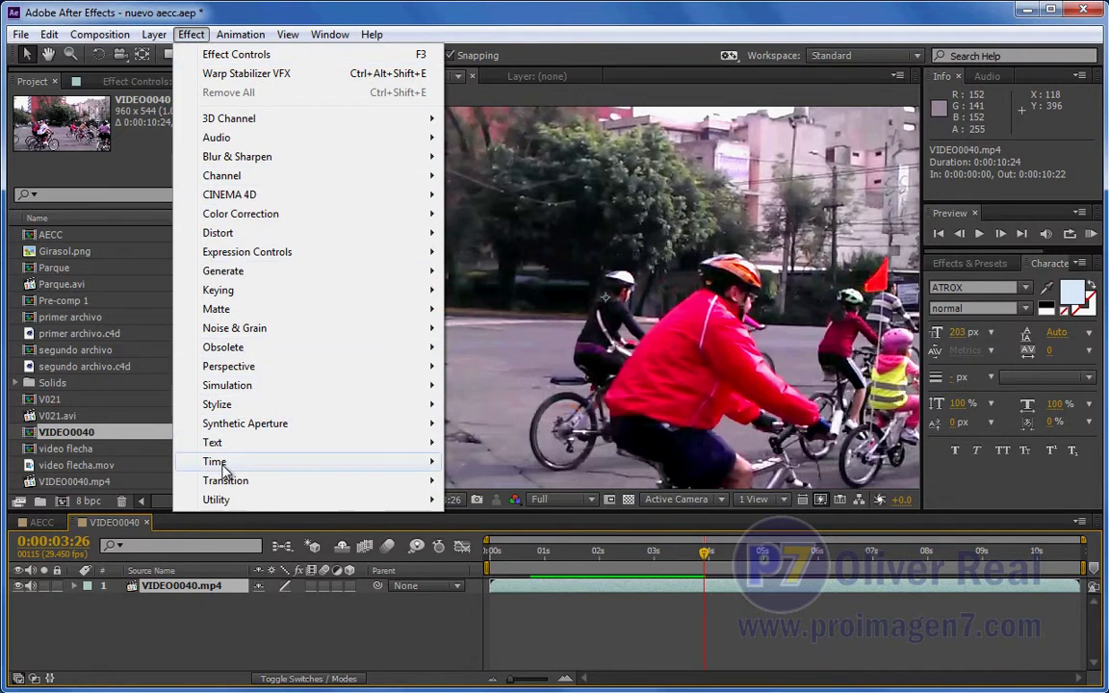
mouse_move(216, 462)
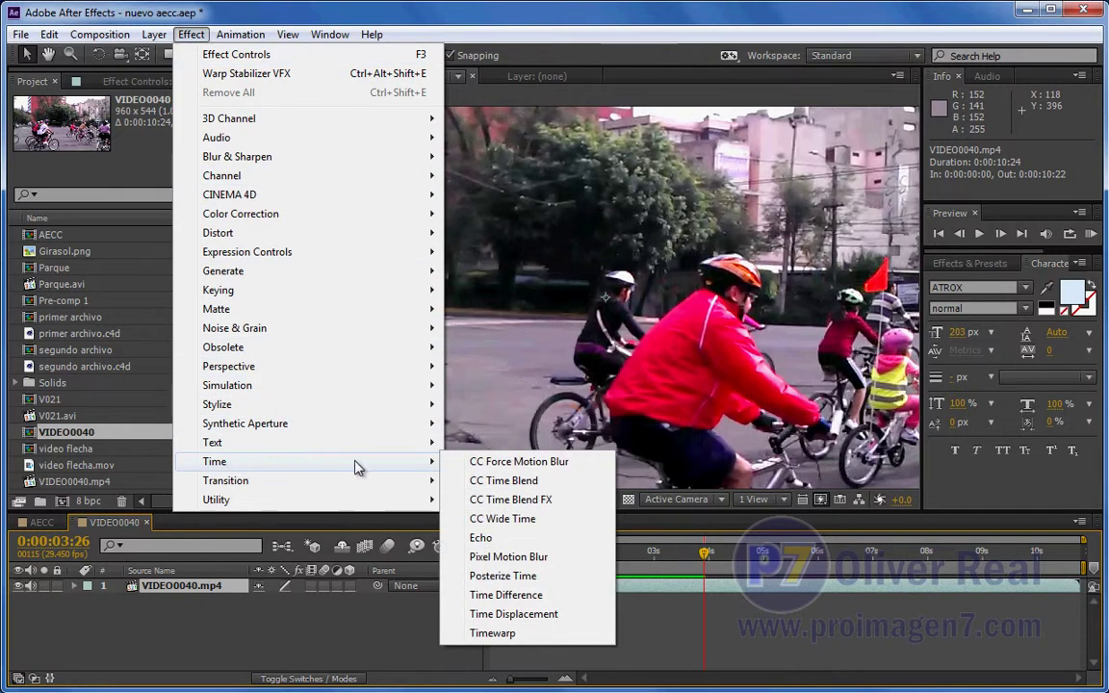
click(527, 558)
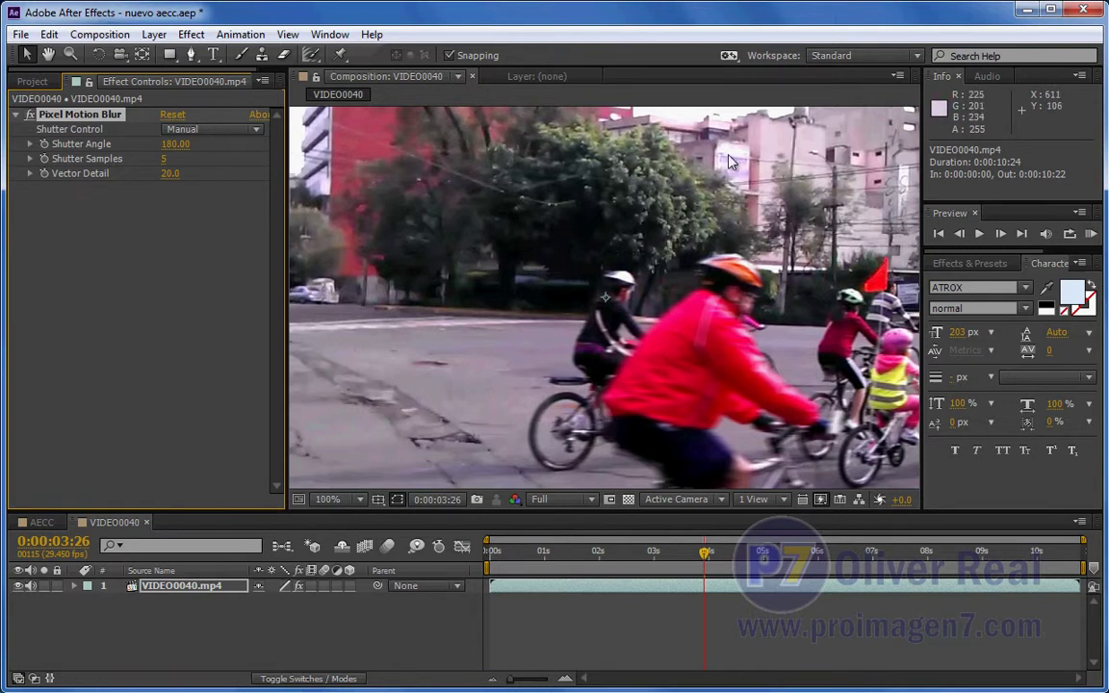
Step forward frame by frame to inspect the Pixel Motion Blur result on the cyclist
click(1001, 236)
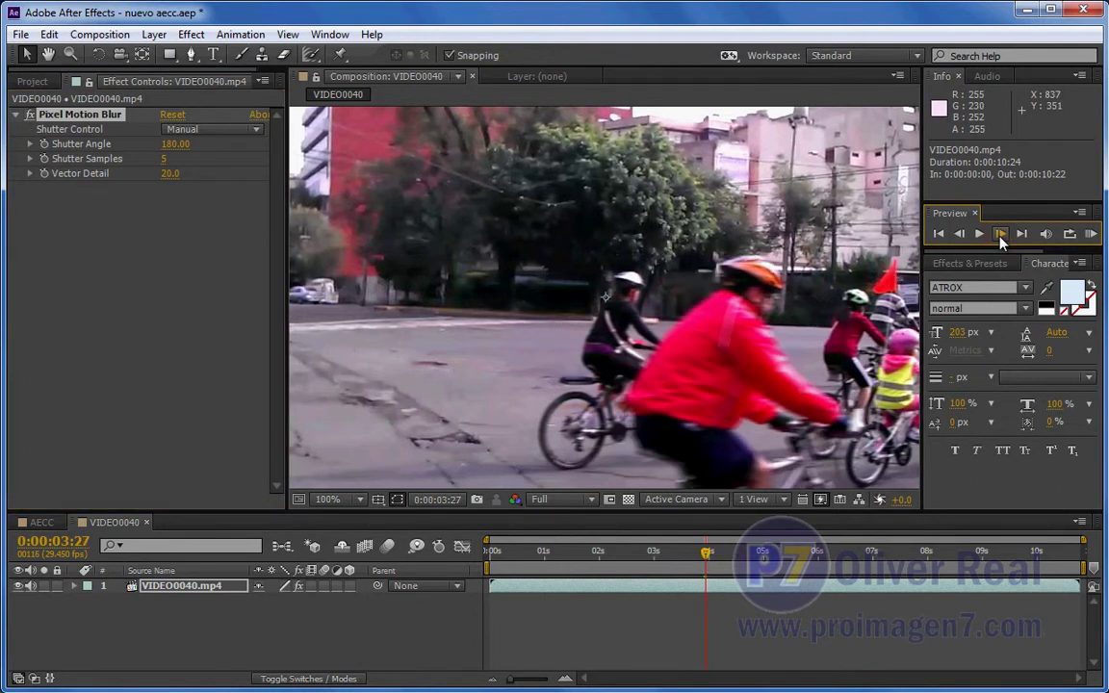
click(1001, 236)
click(1001, 235)
click(1001, 236)
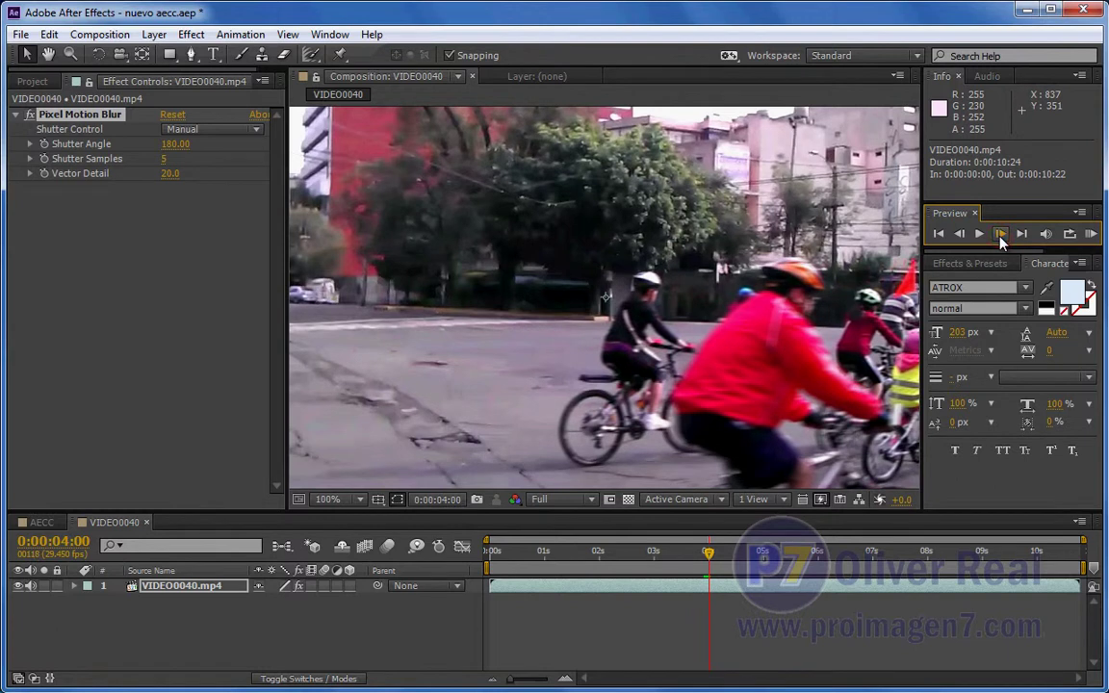
click(1000, 236)
click(1001, 236)
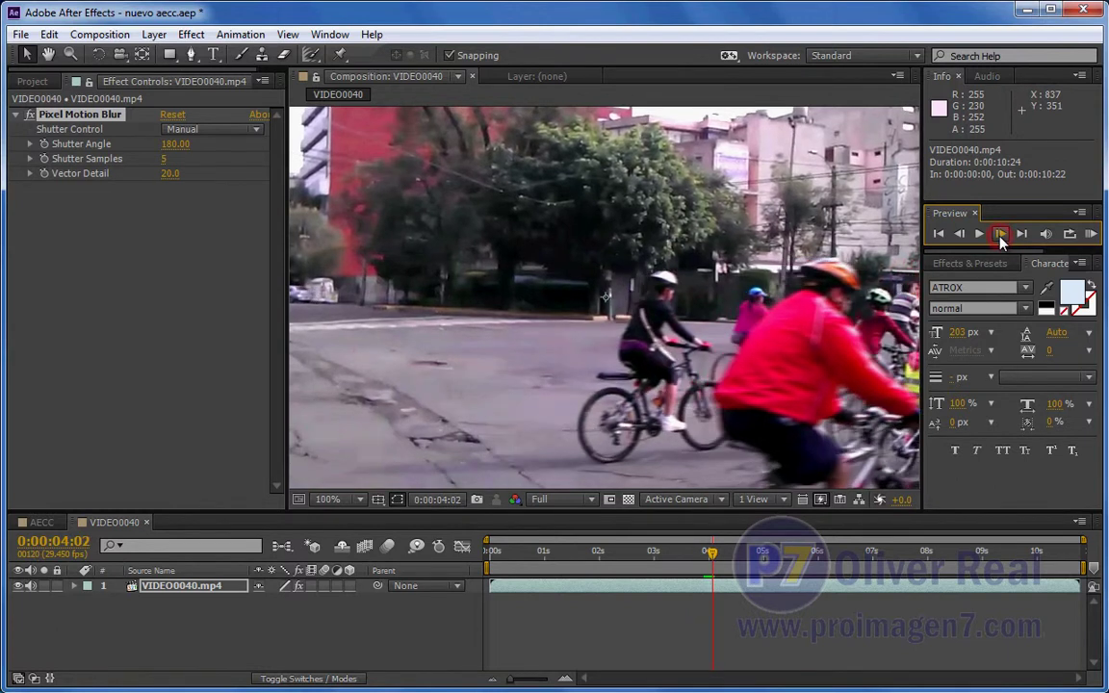
click(1001, 235)
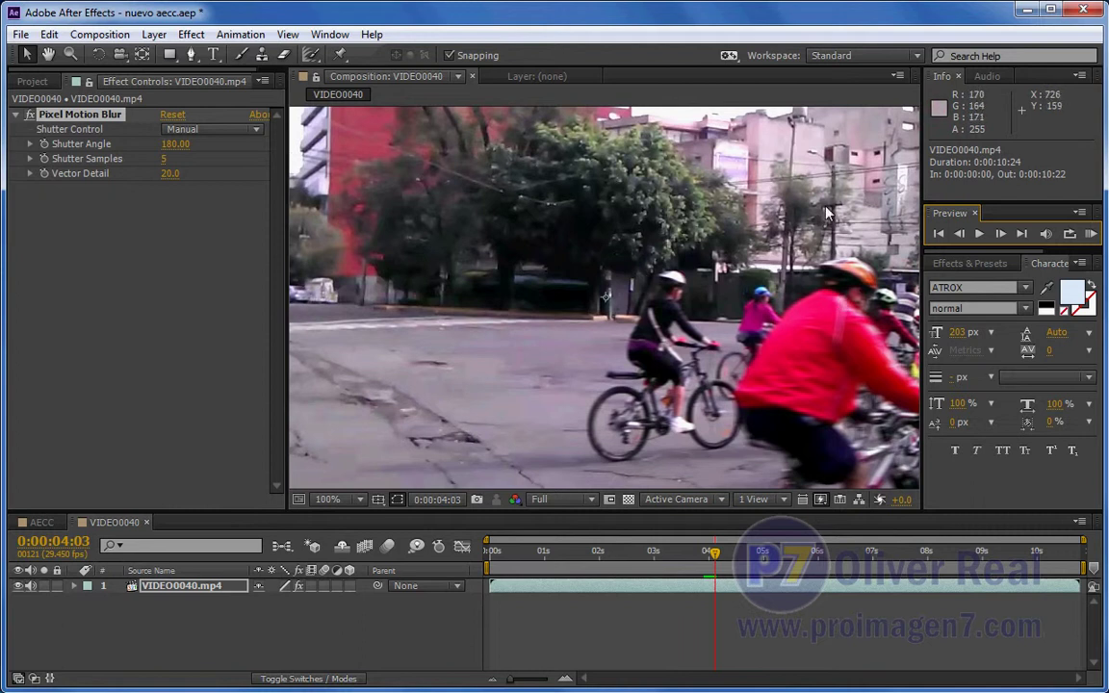
click(1001, 236)
click(1000, 236)
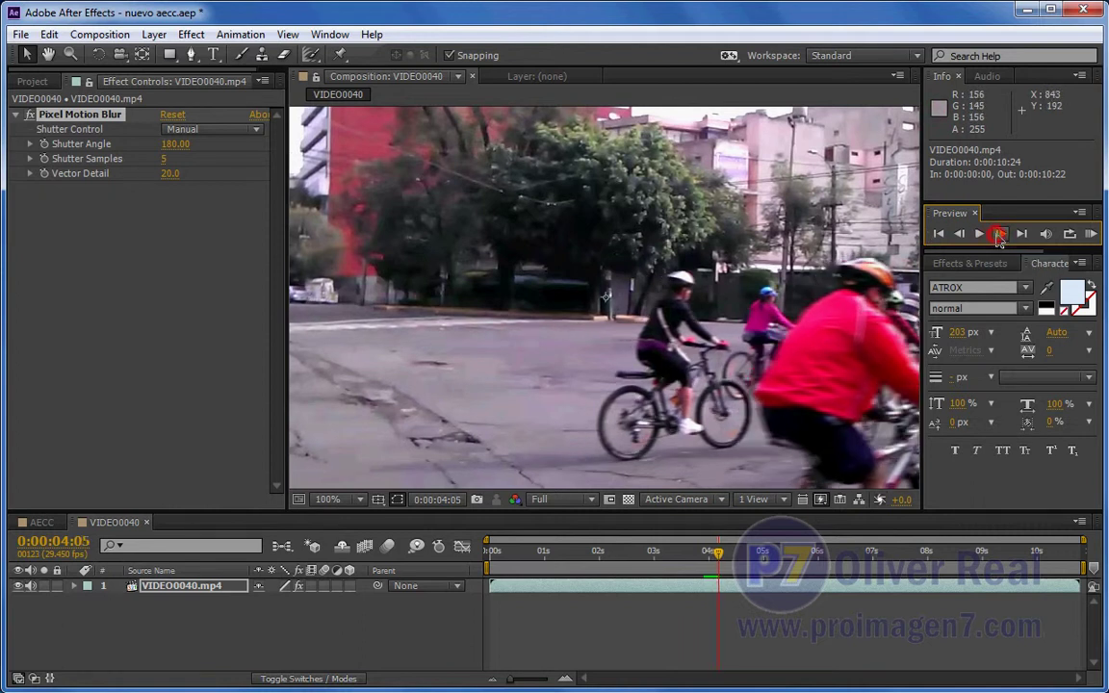
click(1001, 236)
click(1000, 236)
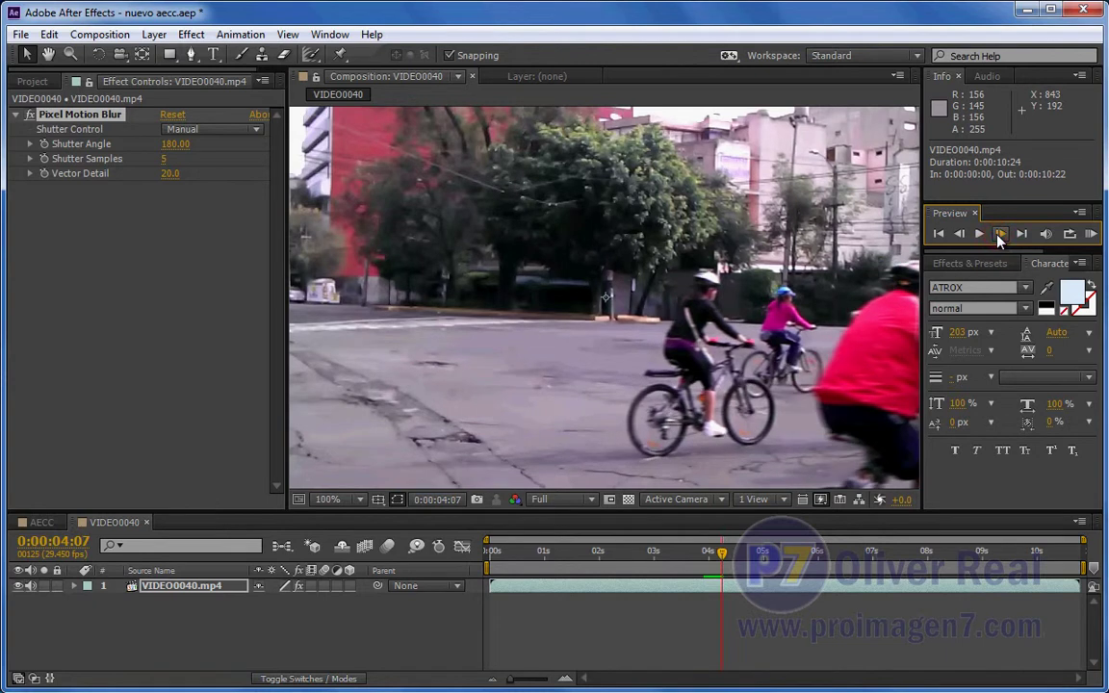
click(1001, 235)
click(1001, 236)
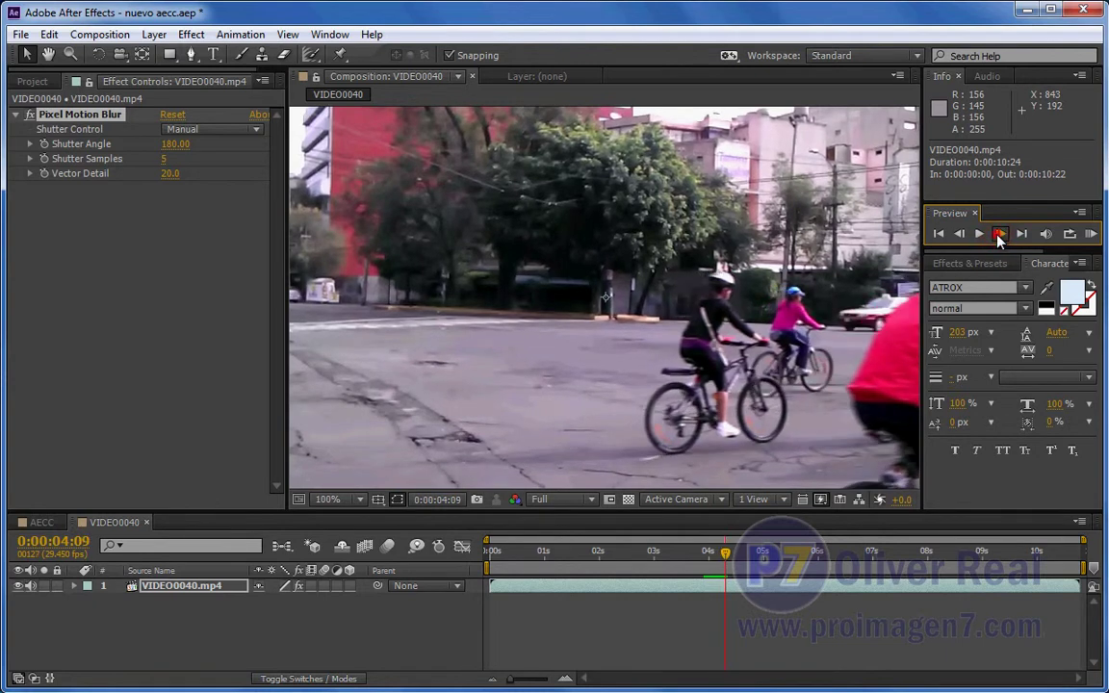
click(1001, 236)
Move back to about 2 seconds and step forward to 0:00:02:14, checking the blur
drag(727, 552, 620, 565)
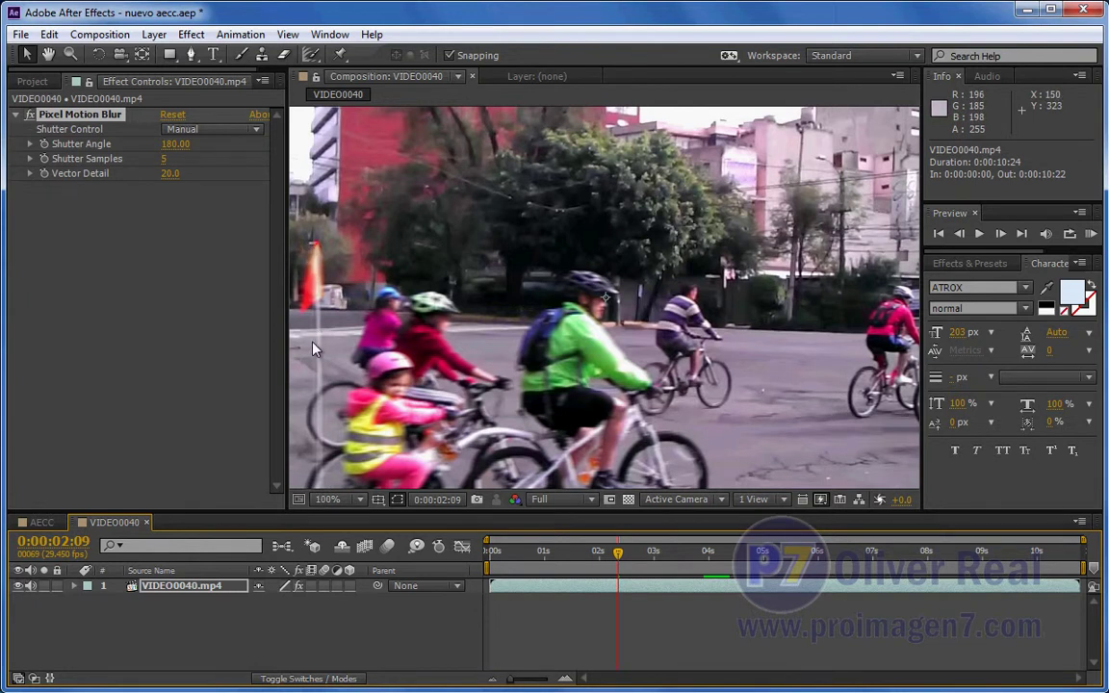
click(1001, 234)
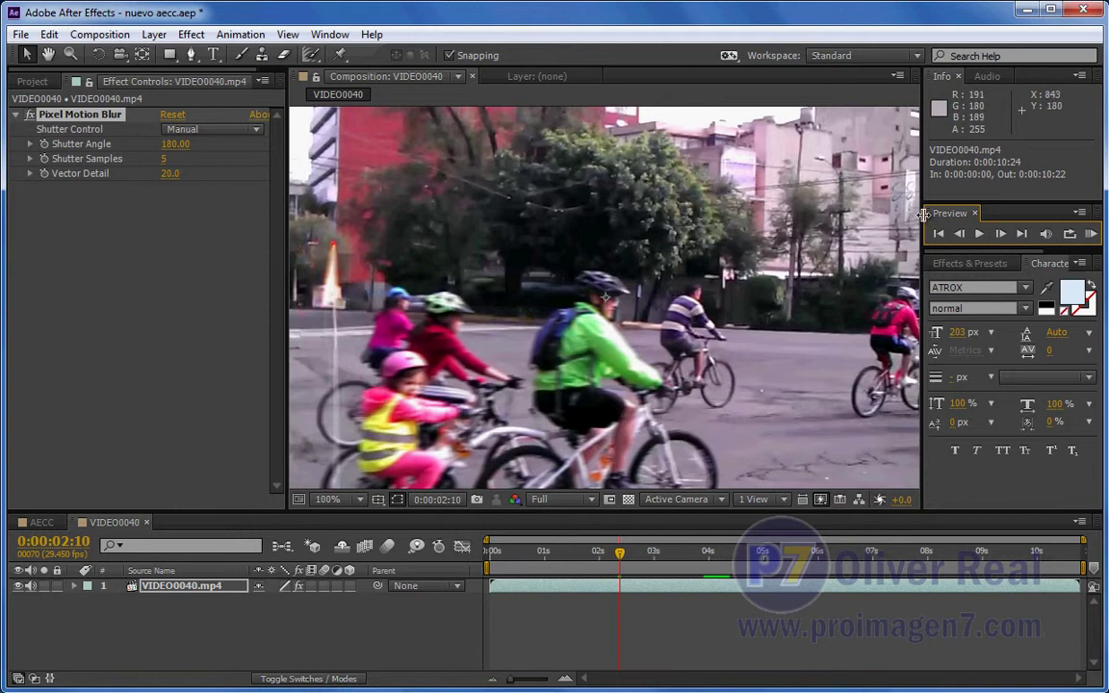
click(1001, 234)
click(1001, 234)
click(1001, 234)
click(1001, 235)
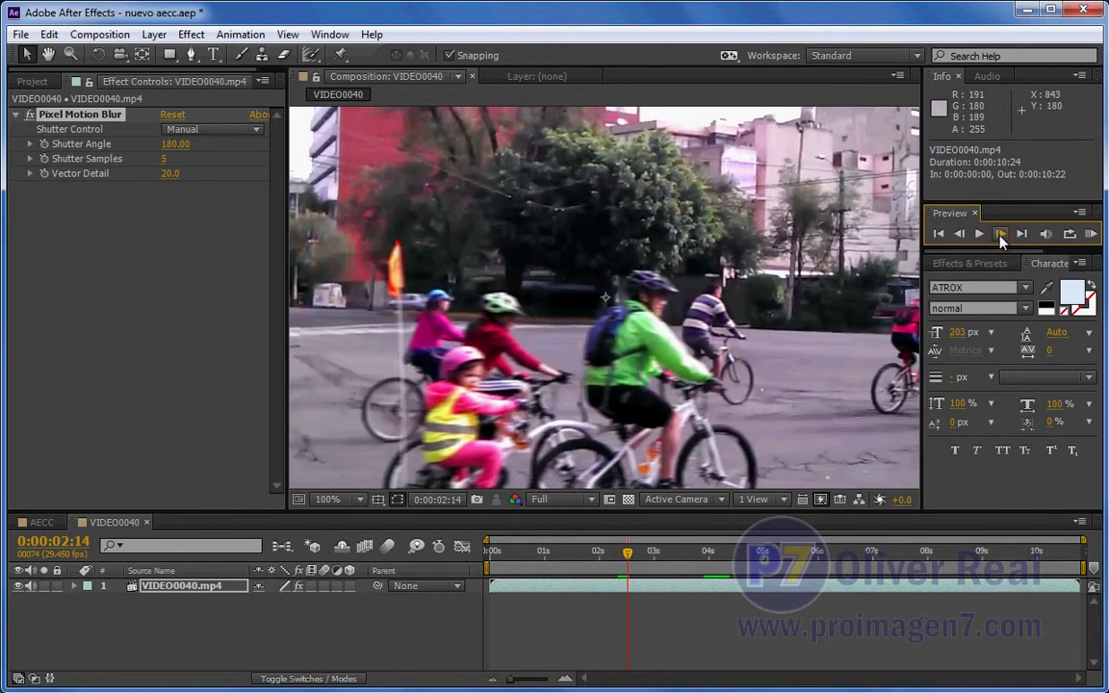
click(1001, 236)
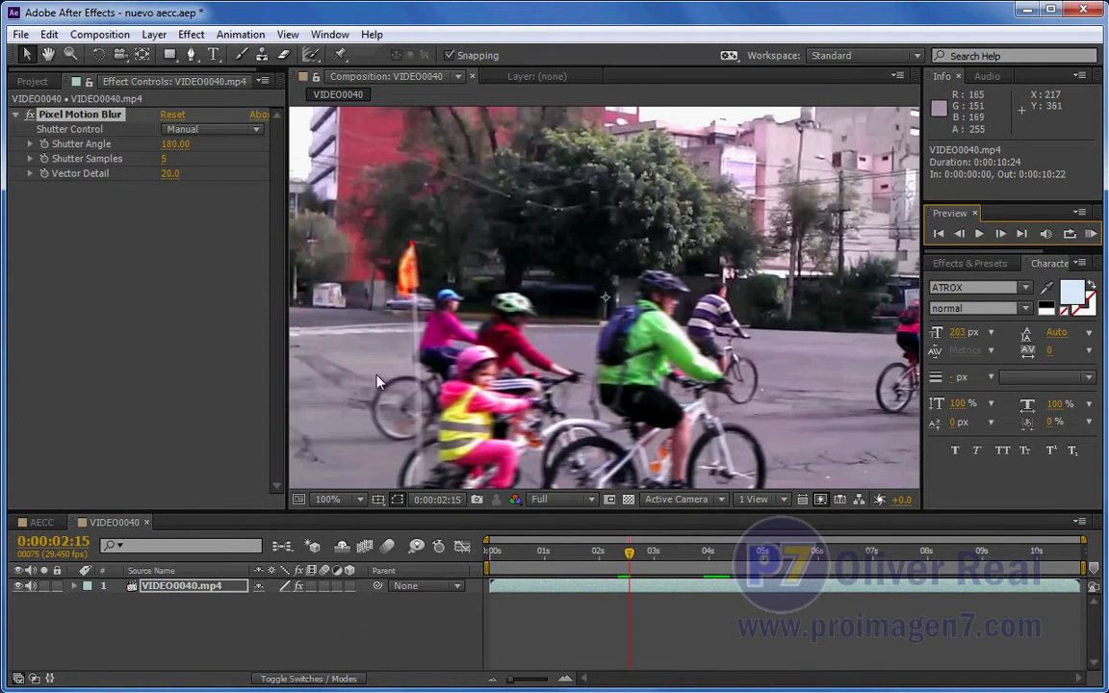
Set Pixel Motion Blur's Shutter Samples to 10
click(165, 158)
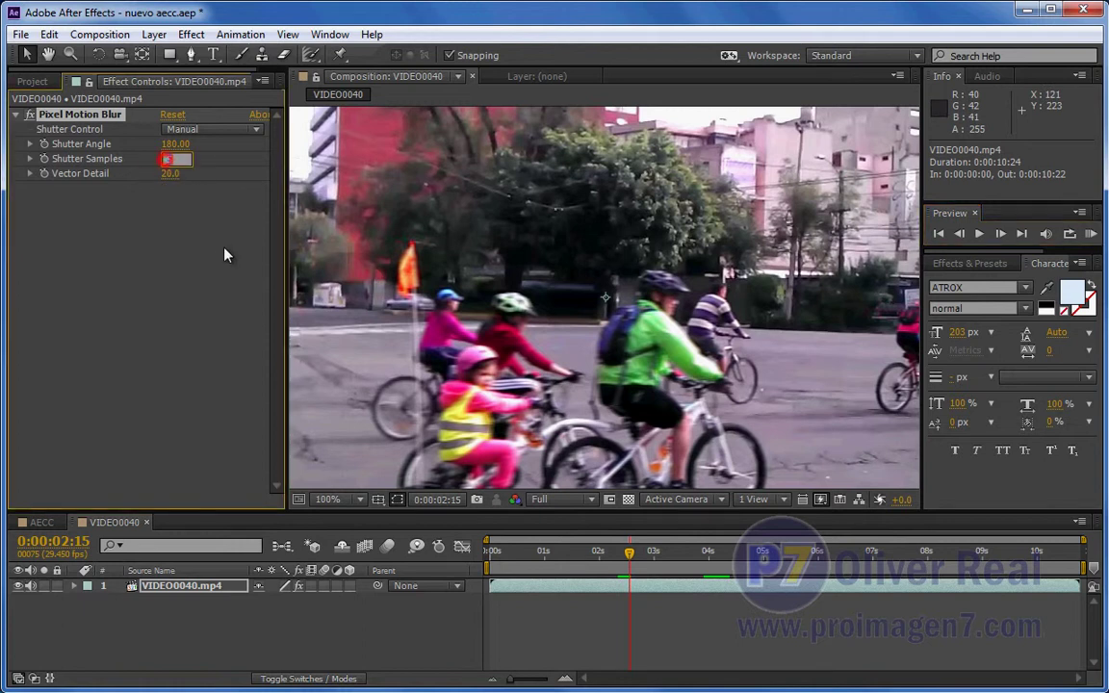
text(10)
click(212, 248)
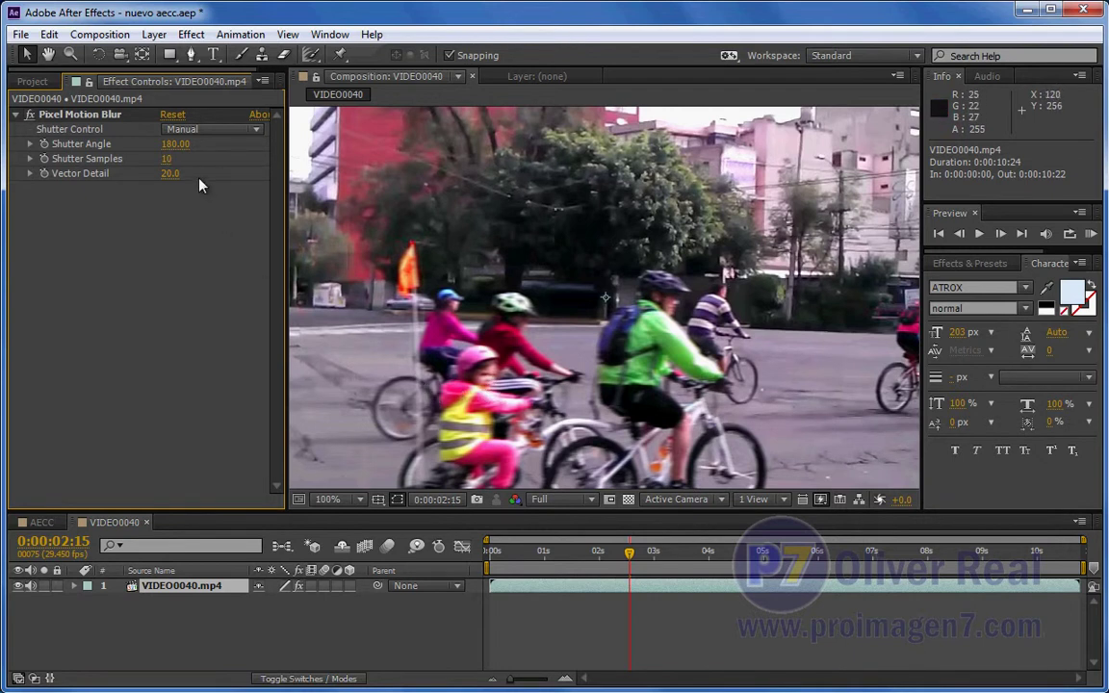
Change Shutter Angle to 90, then to 360
click(174, 143)
text(90)
click(186, 247)
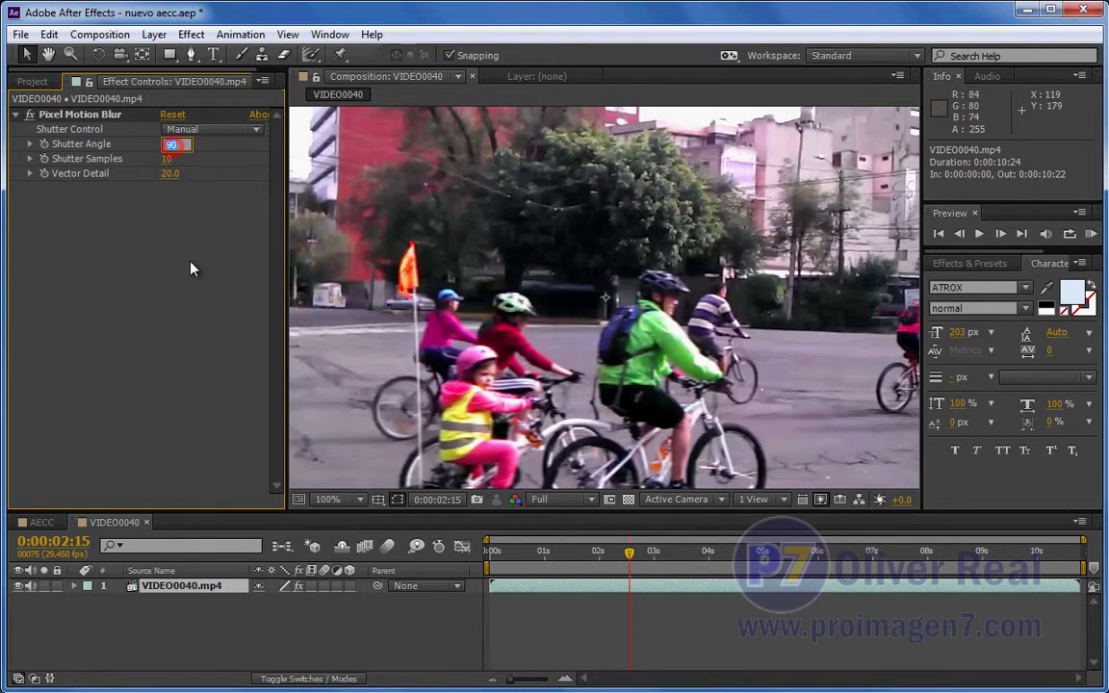
text(360)
click(160, 273)
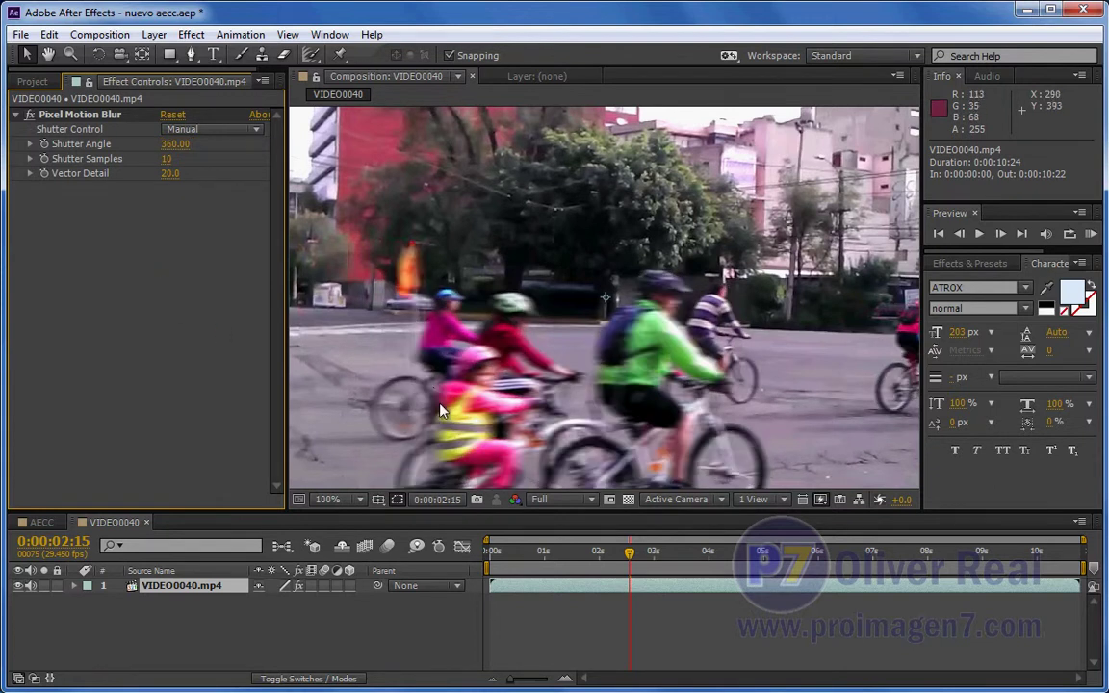
Lower Shutter Samples to 2 for a ghosted blur
click(168, 159)
text(2)
key(Return)
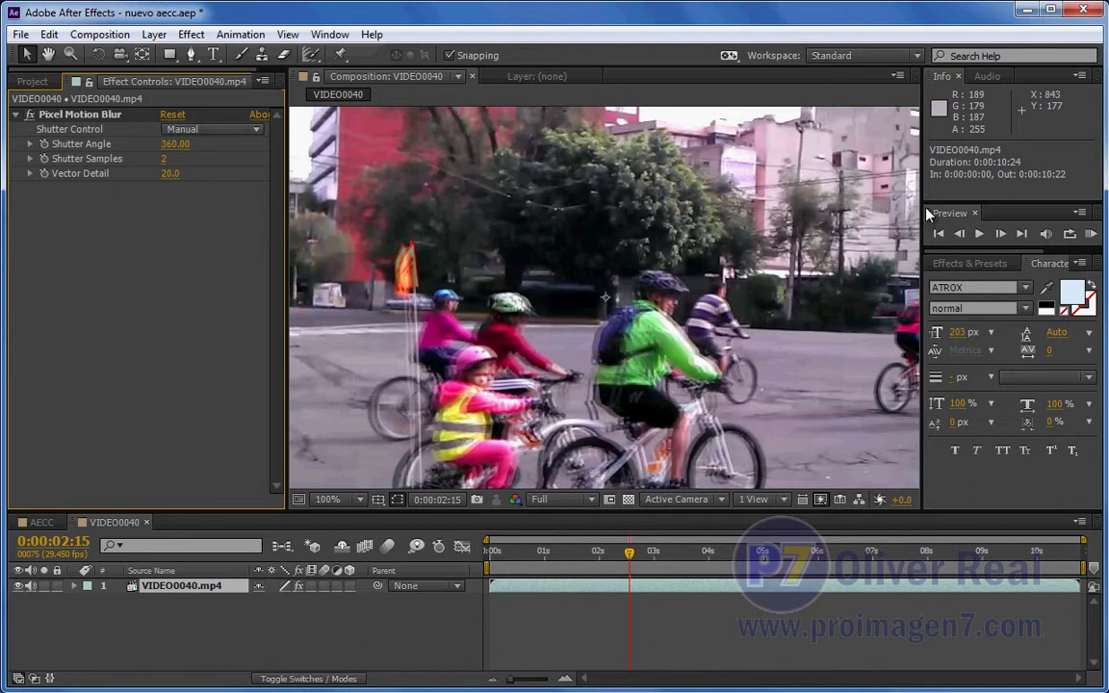
Step forward five frames to check the ghosting with 360 angle and 2 samples
click(1000, 233)
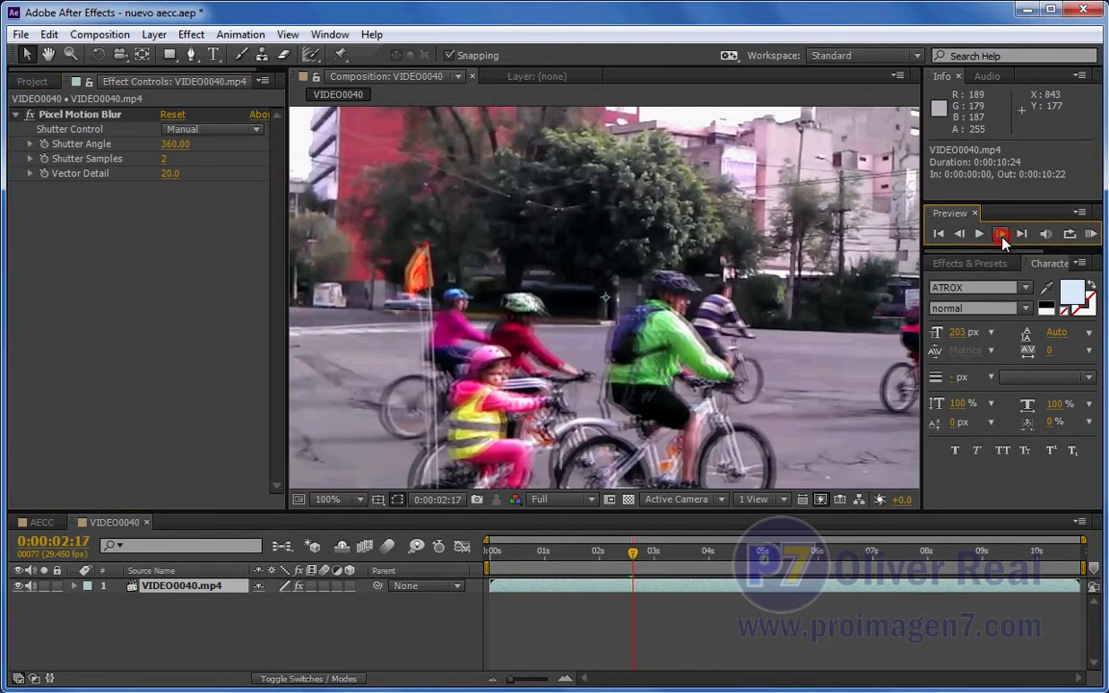
click(1000, 236)
click(1001, 236)
click(1001, 235)
click(1001, 236)
click(1001, 236)
Raise Shutter Samples to 8, then 10, check a frame, and return near the clip's start
click(164, 159)
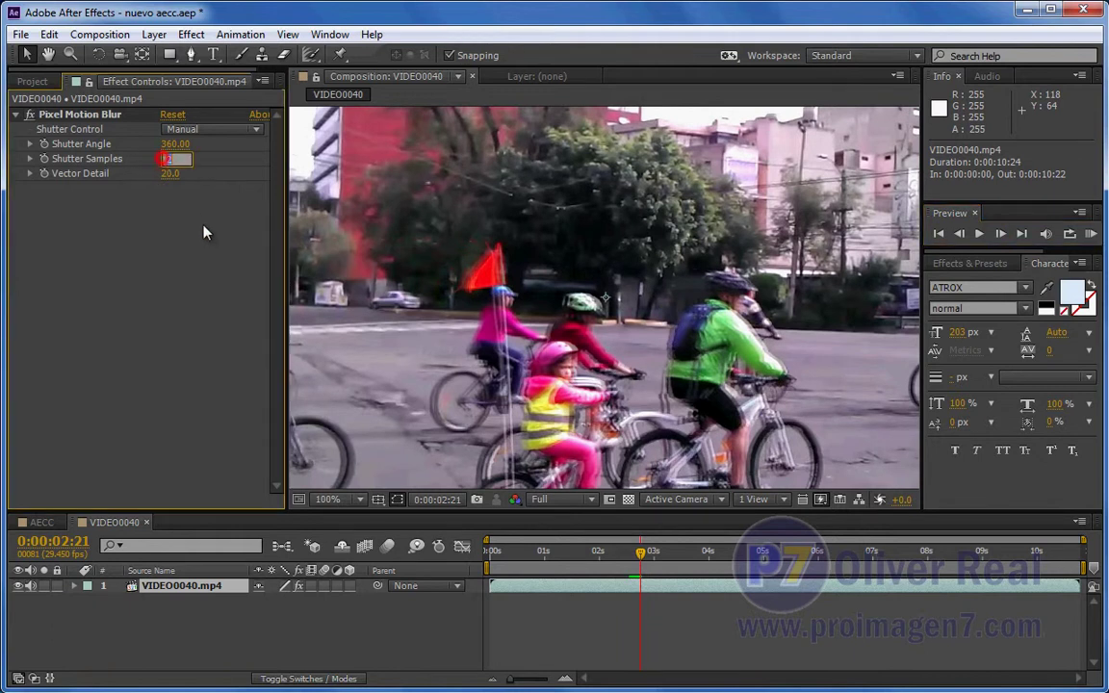
text(8)
click(198, 247)
click(164, 159)
text(10)
click(163, 219)
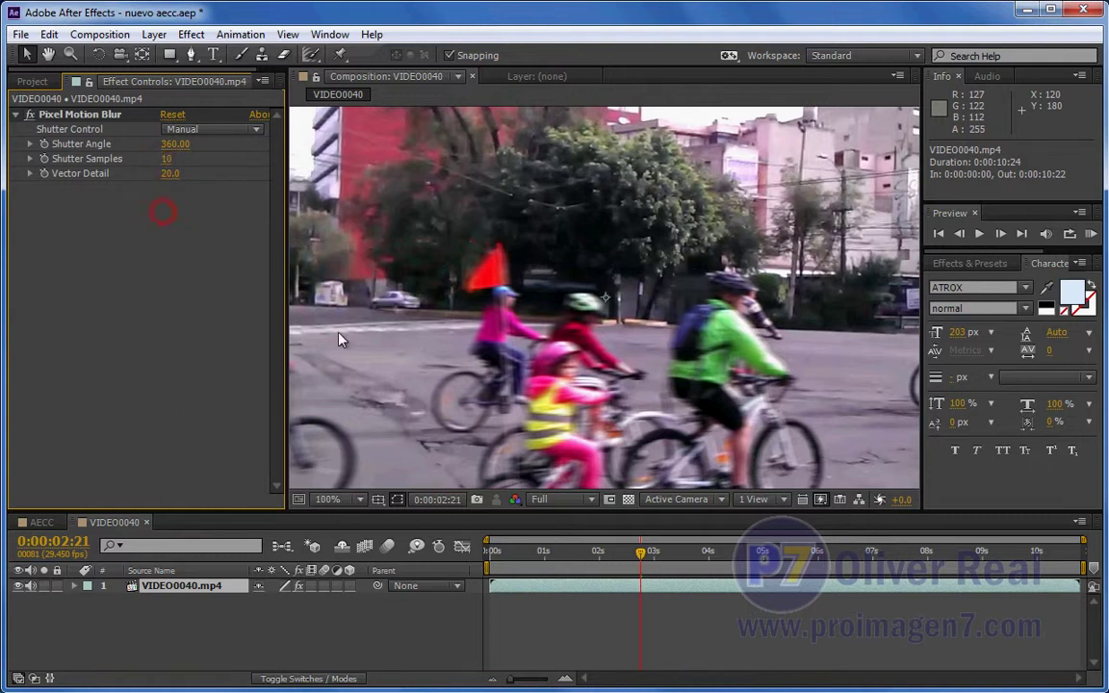
click(998, 233)
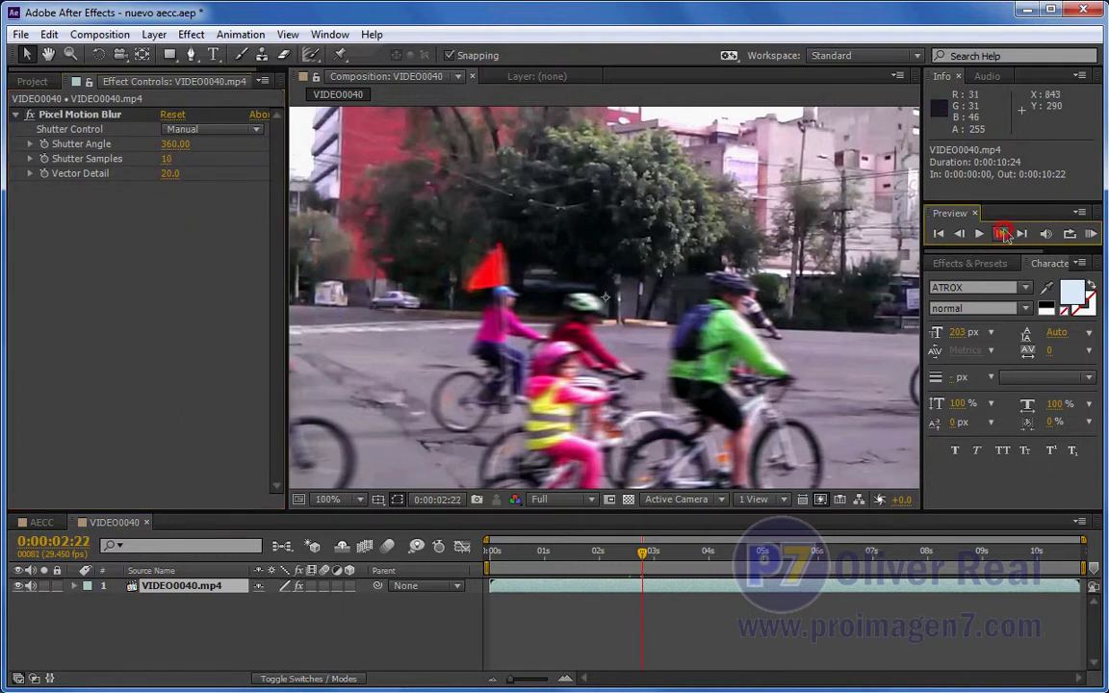
drag(554, 551, 509, 568)
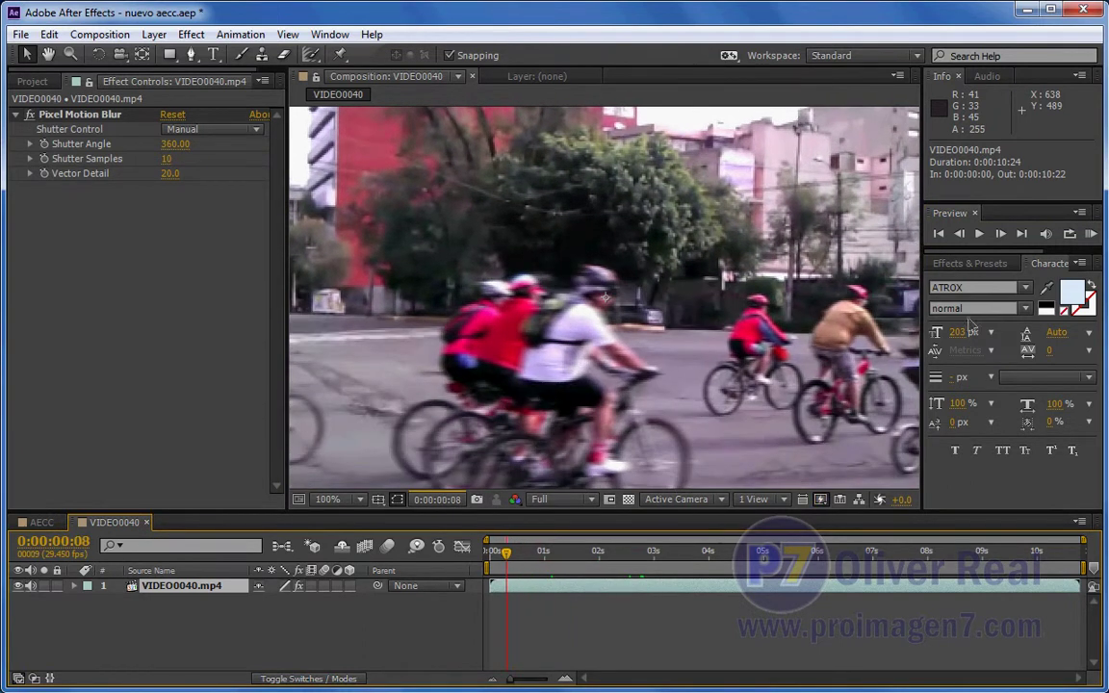
Step back and forth frame by frame between 0:00:00:05 and 0:00:00:09 to inspect the blurred cyclists
click(1001, 234)
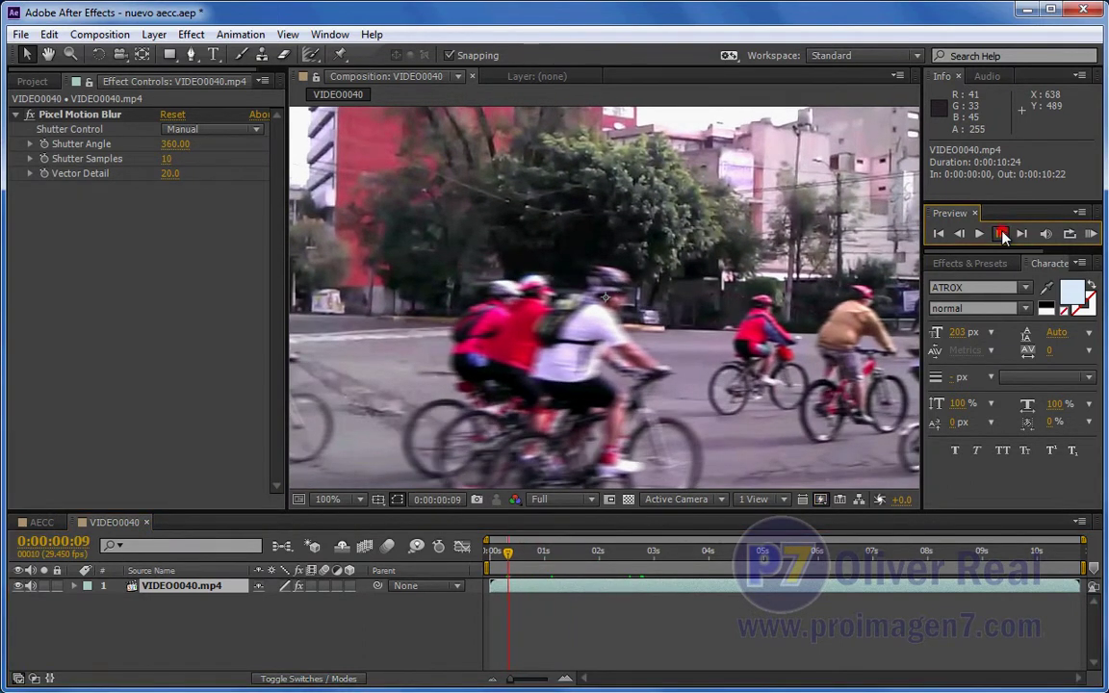
click(1001, 233)
click(959, 237)
click(959, 237)
click(959, 236)
click(958, 237)
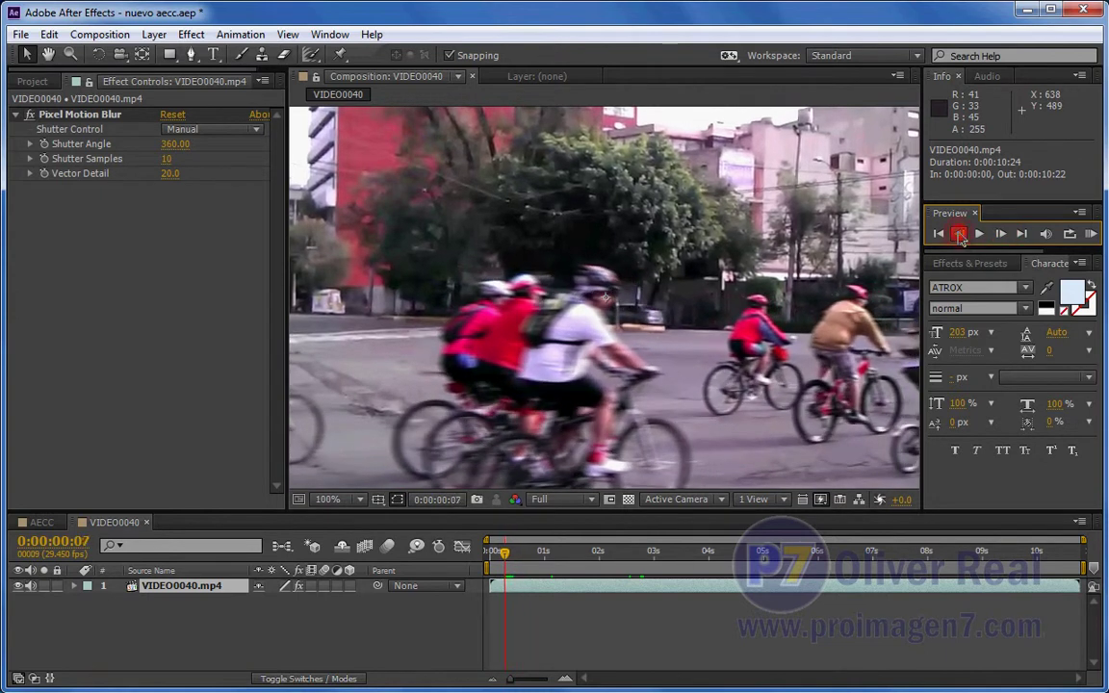
click(959, 238)
click(959, 238)
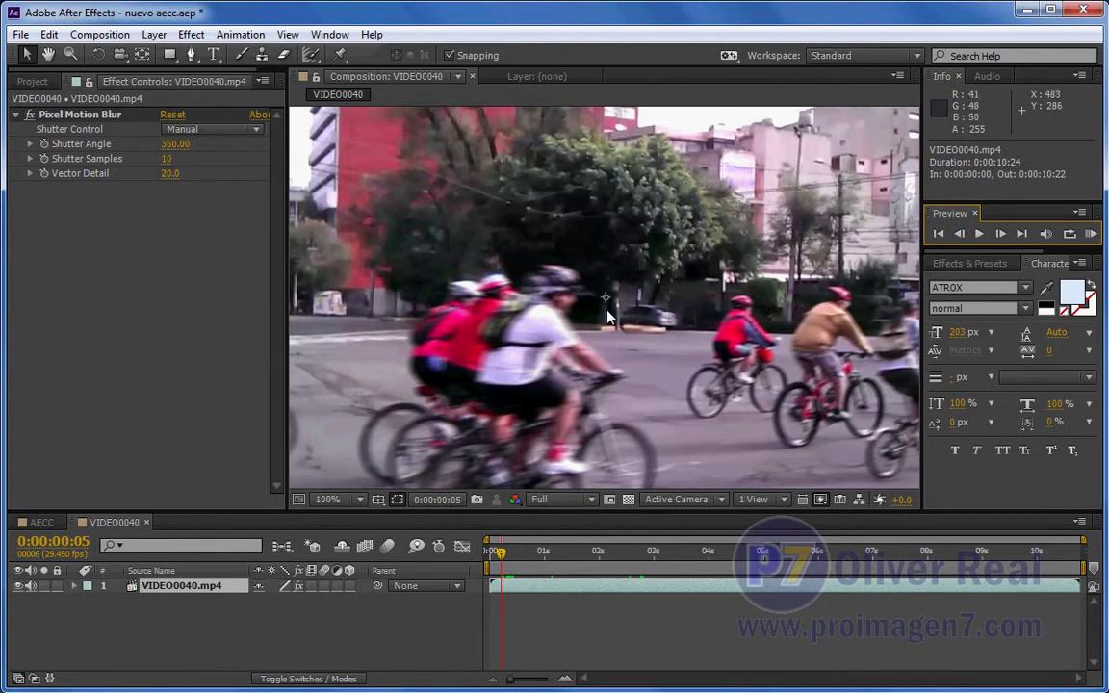
click(1001, 235)
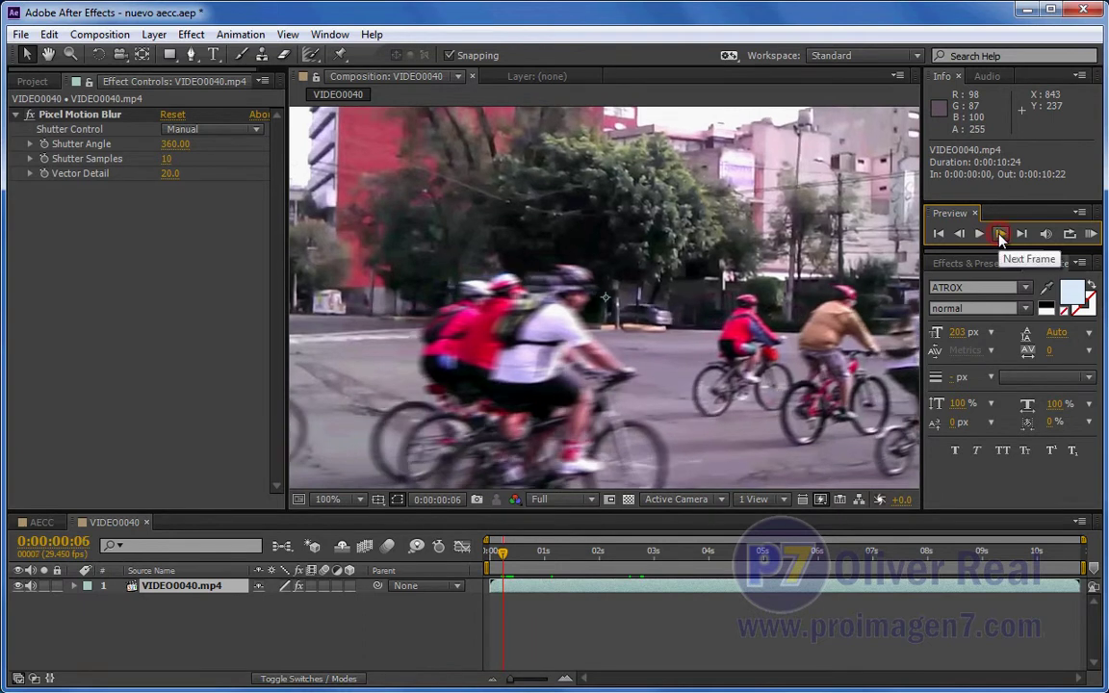
click(1001, 235)
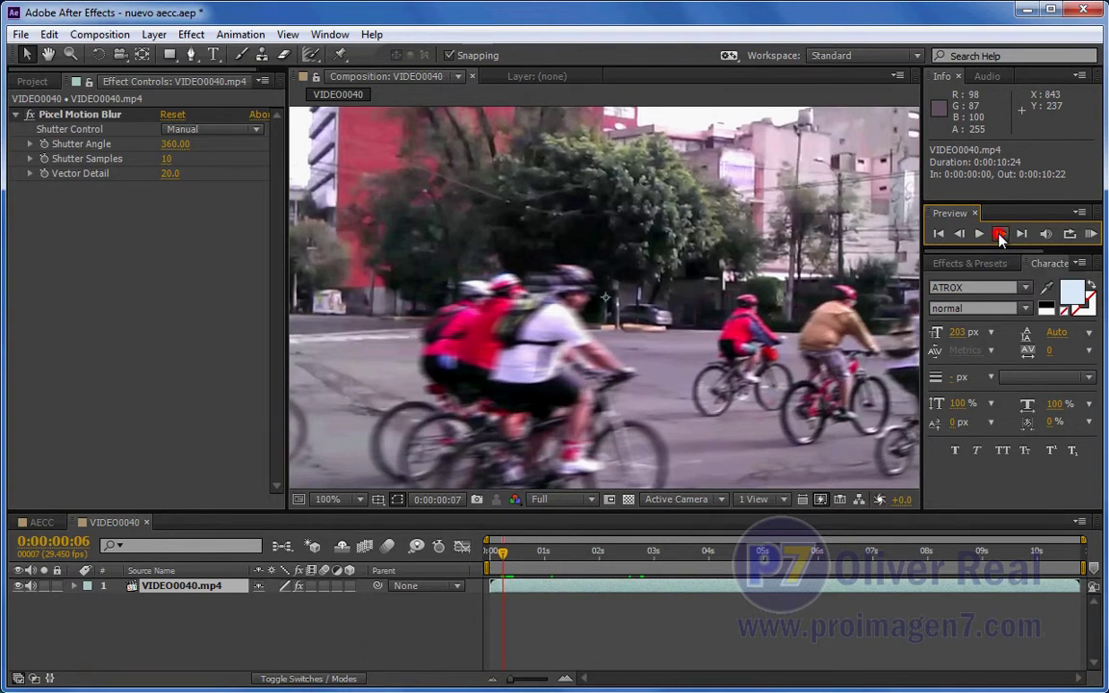
click(1001, 235)
click(1000, 234)
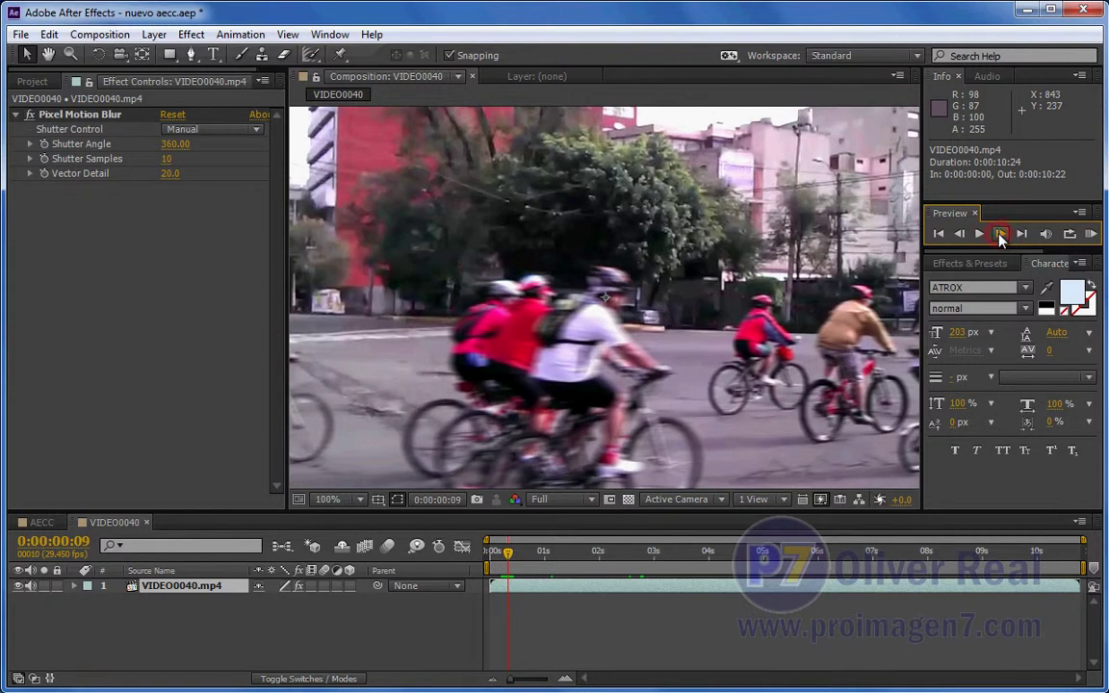
click(28, 115)
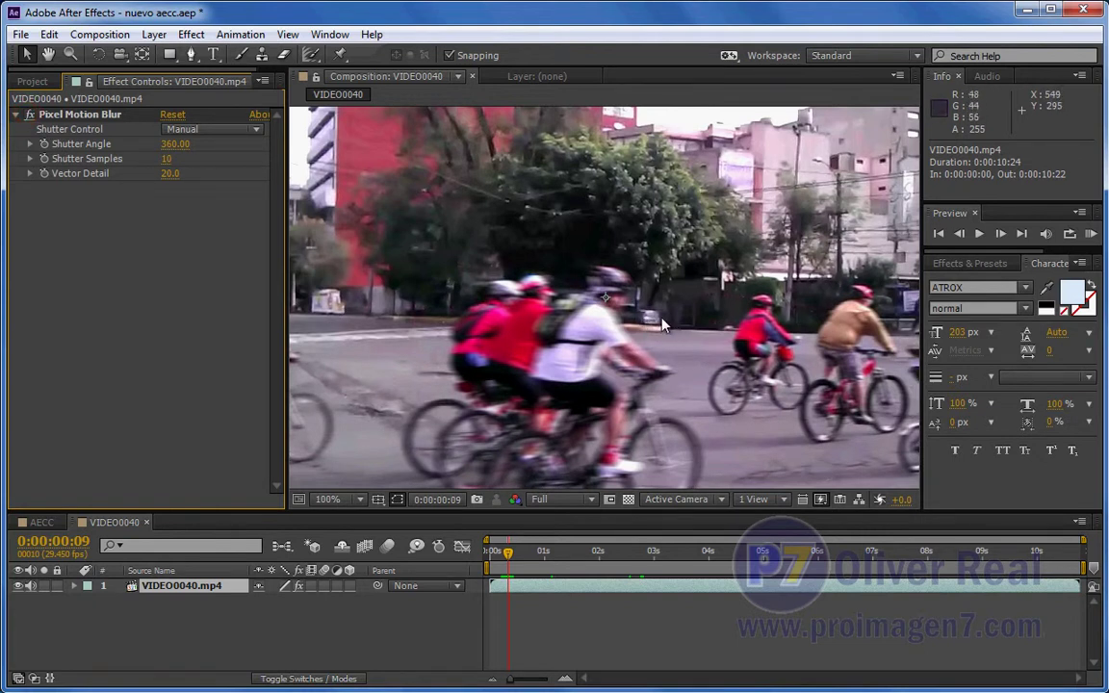
click(30, 114)
click(30, 114)
click(31, 115)
click(31, 115)
click(30, 115)
click(30, 115)
click(30, 116)
click(30, 116)
Switch Pixel Motion Blur's Shutter Control to Automatic and scrub ahead to preview it
click(241, 129)
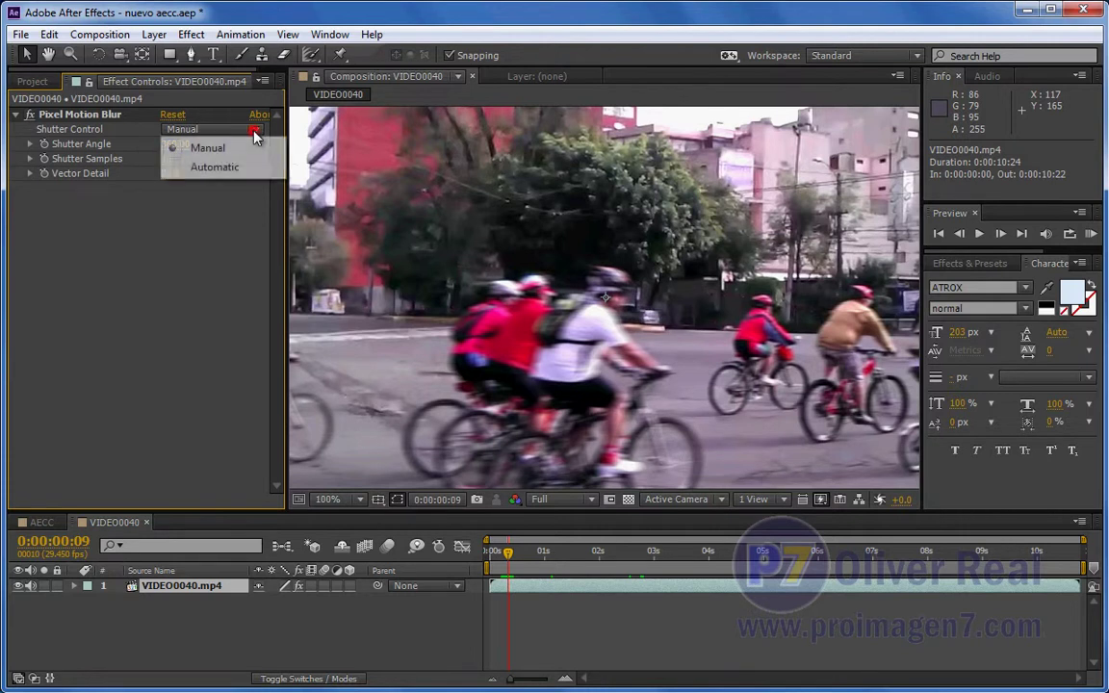
click(217, 165)
drag(517, 553, 626, 555)
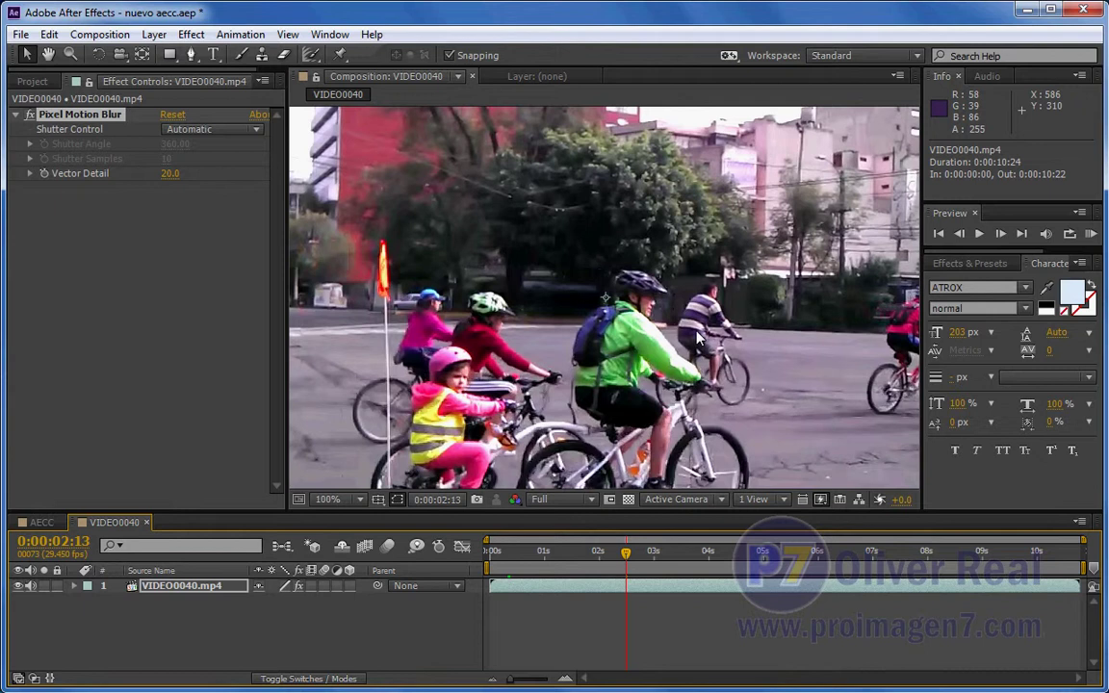
Return Shutter Control to Manual and move the playhead to 0:00:03:11
click(239, 131)
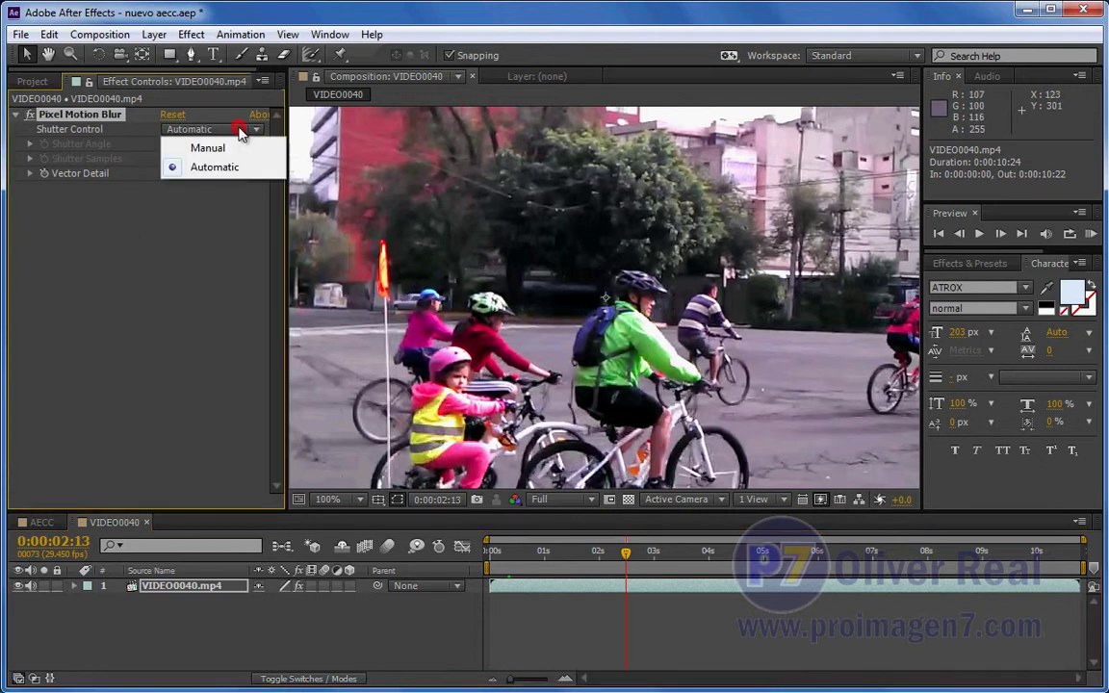
click(204, 145)
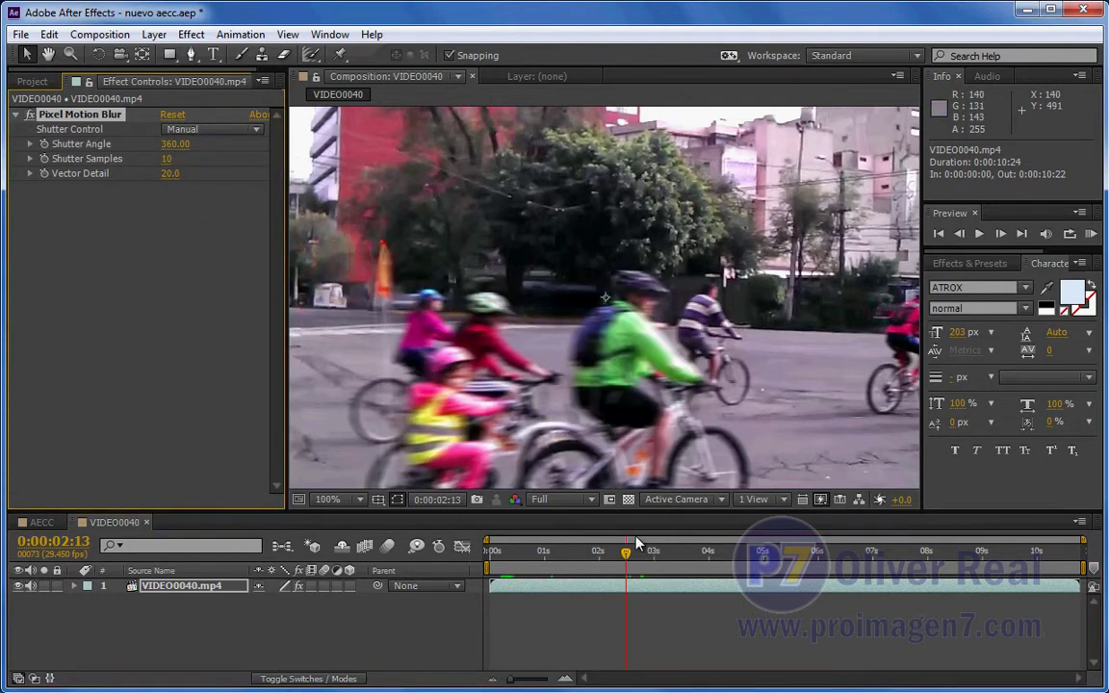
drag(626, 556, 662, 562)
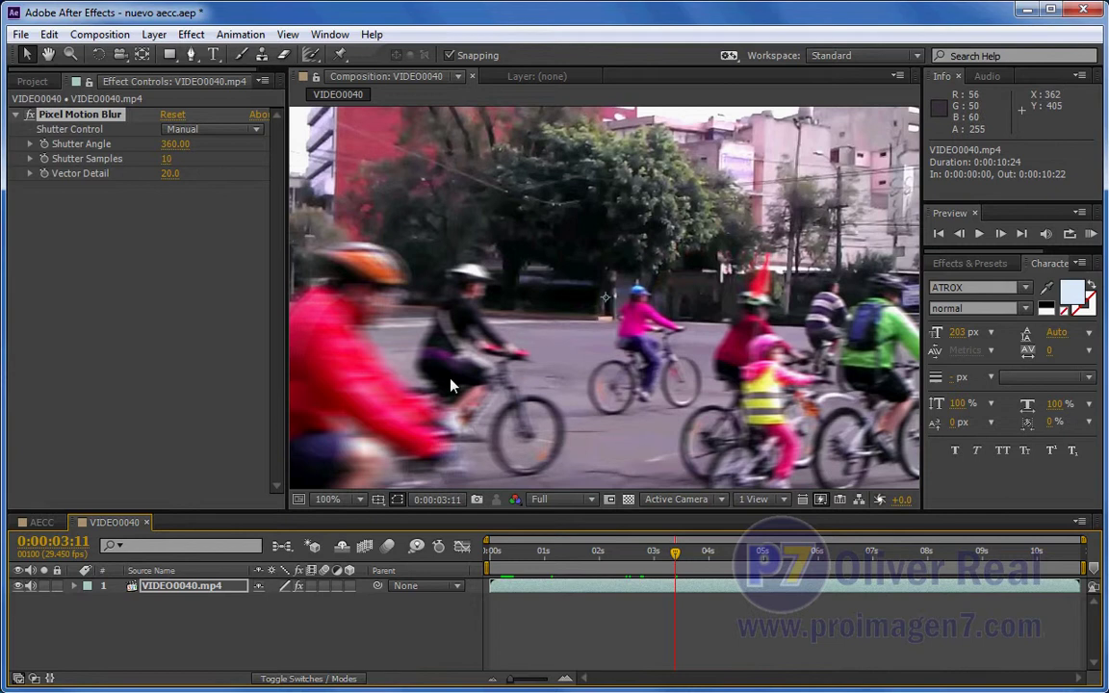
Change Pixel Motion Blur's Shutter Angle from 360 to 180
click(171, 144)
text(80)
click(174, 396)
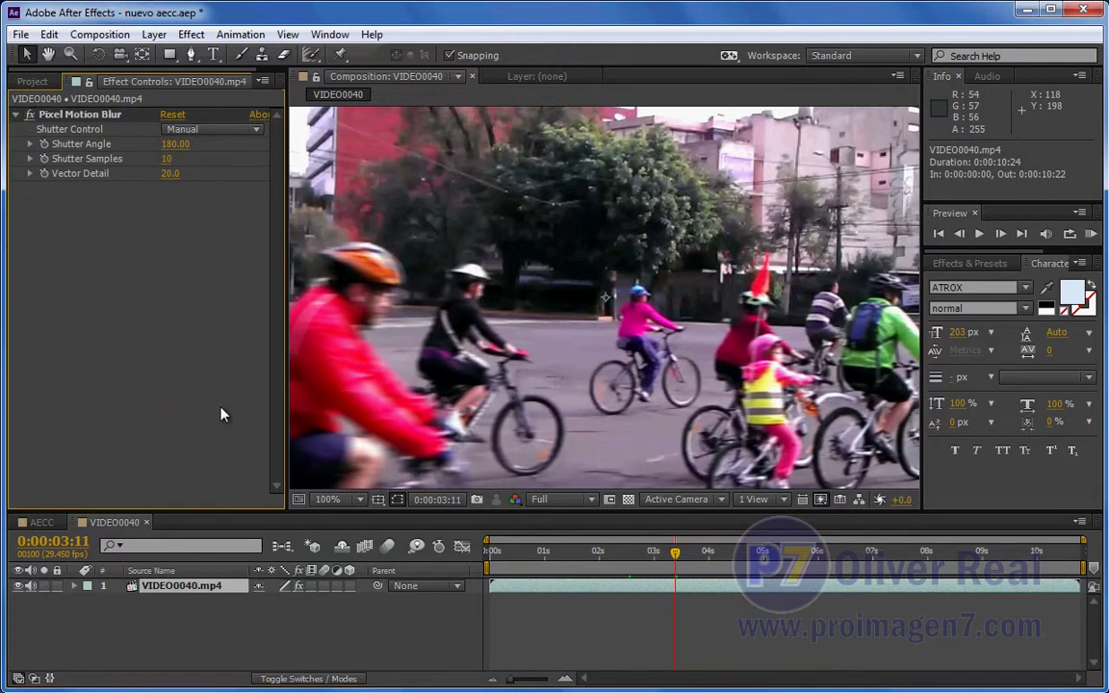
Move through later frames from 0:00:04:27 to 0:00:06:19 to review the blur
drag(674, 554, 761, 559)
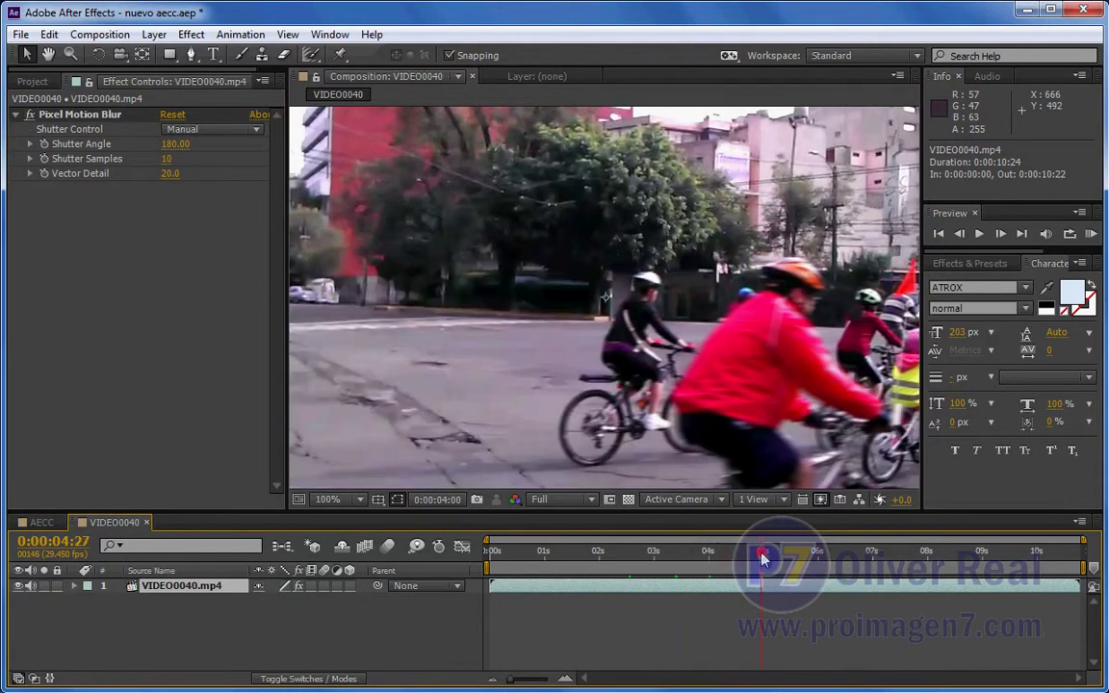
drag(761, 558, 813, 558)
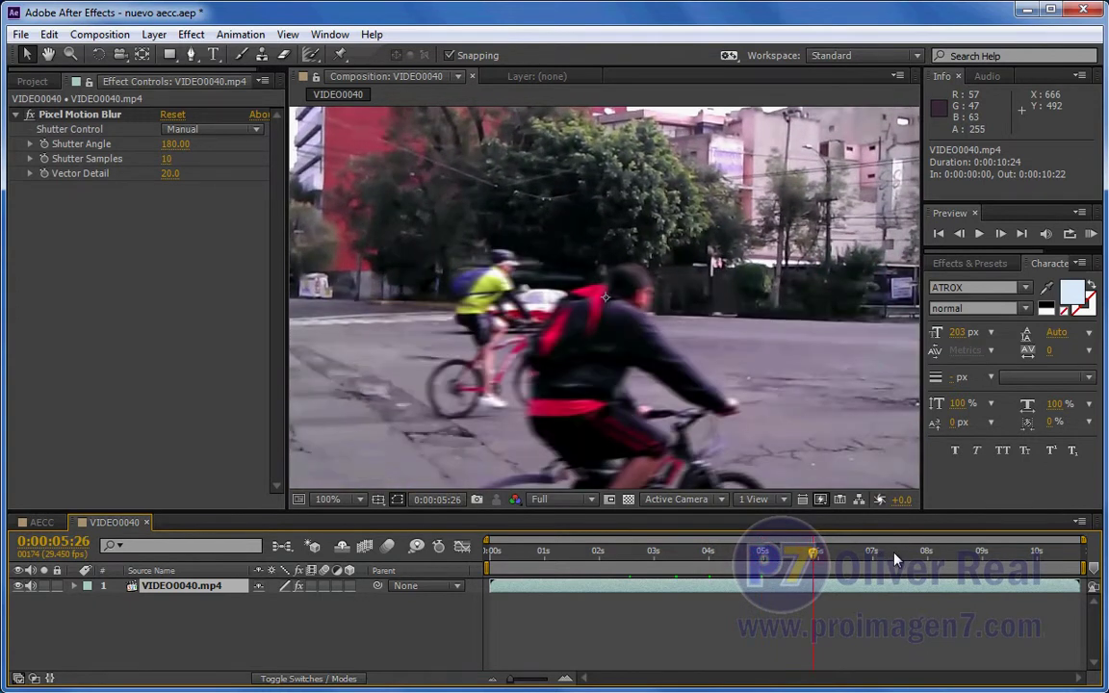
click(831, 553)
click(857, 555)
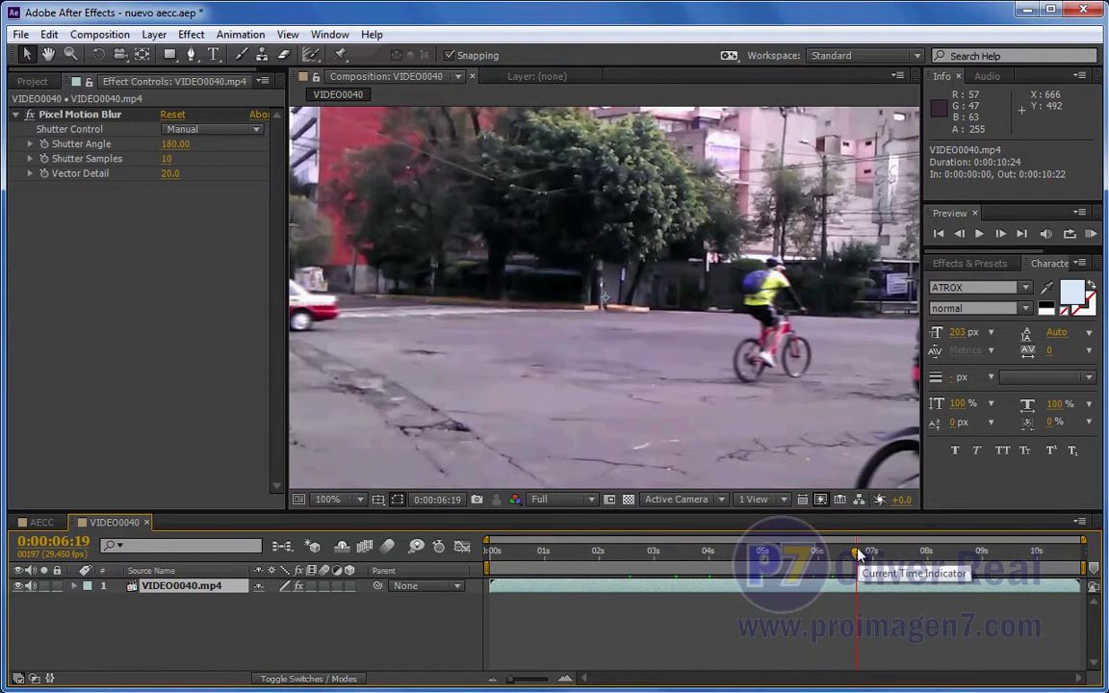